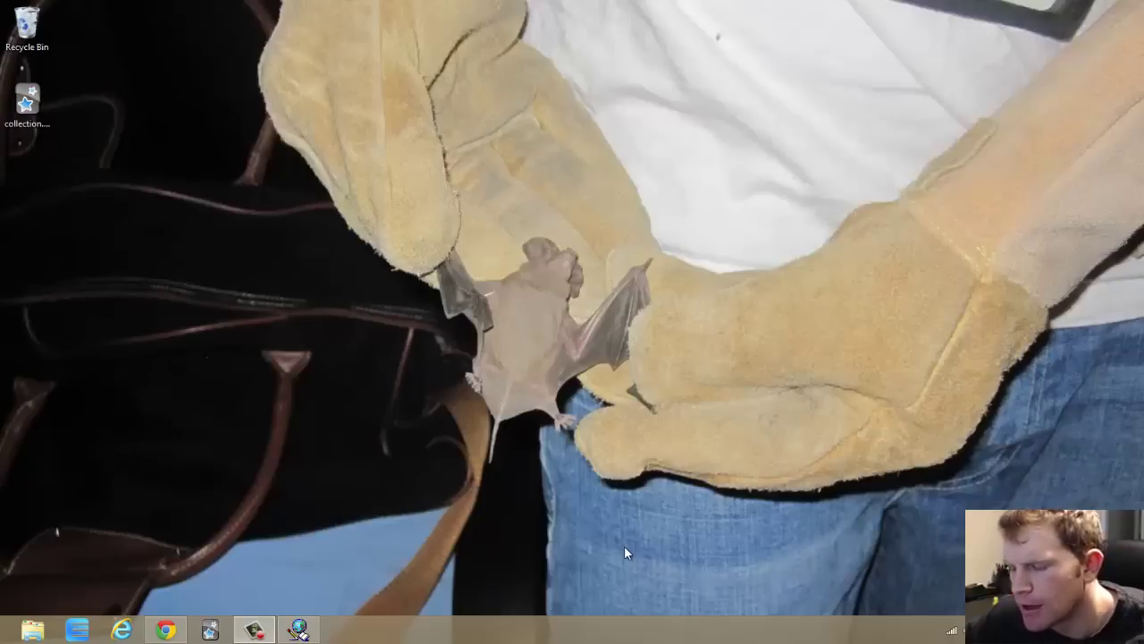
# Open the PRPP item under Biochemistry - Molecular > De Novo Purine and Pyrimidine Synthesis, maximized
pyautogui.click(301, 632)
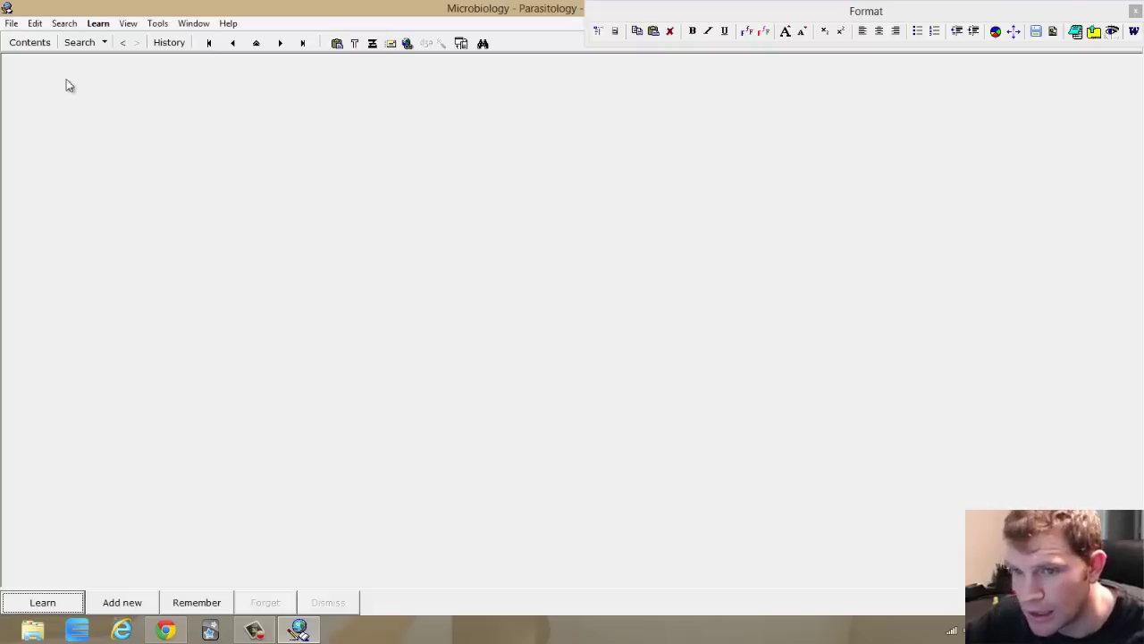
pyautogui.click(36, 49)
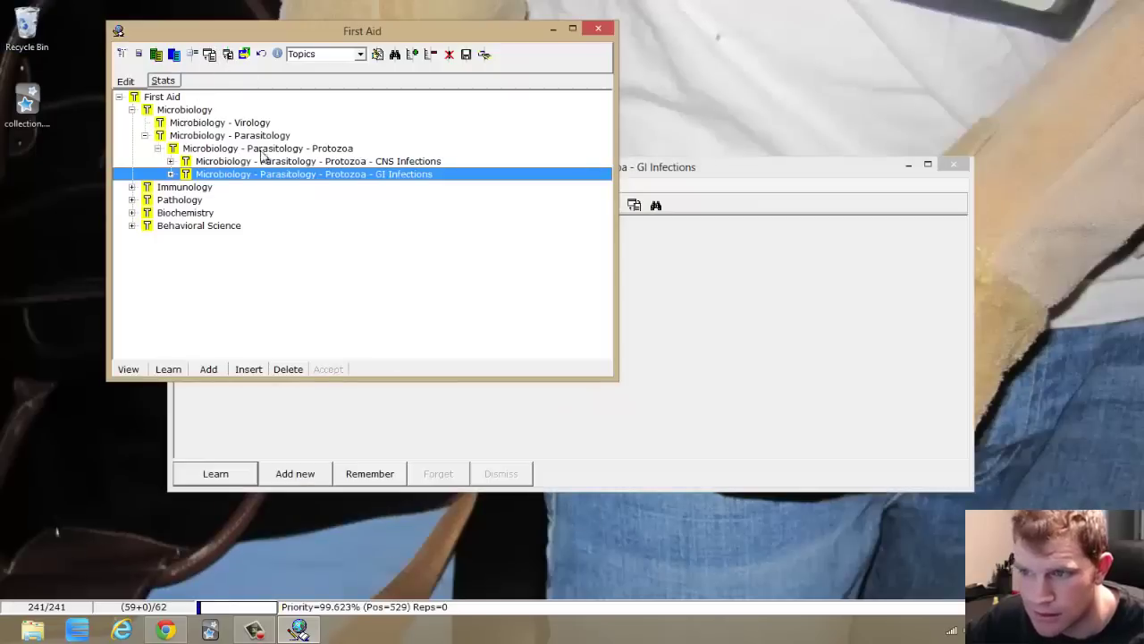
pyautogui.click(131, 109)
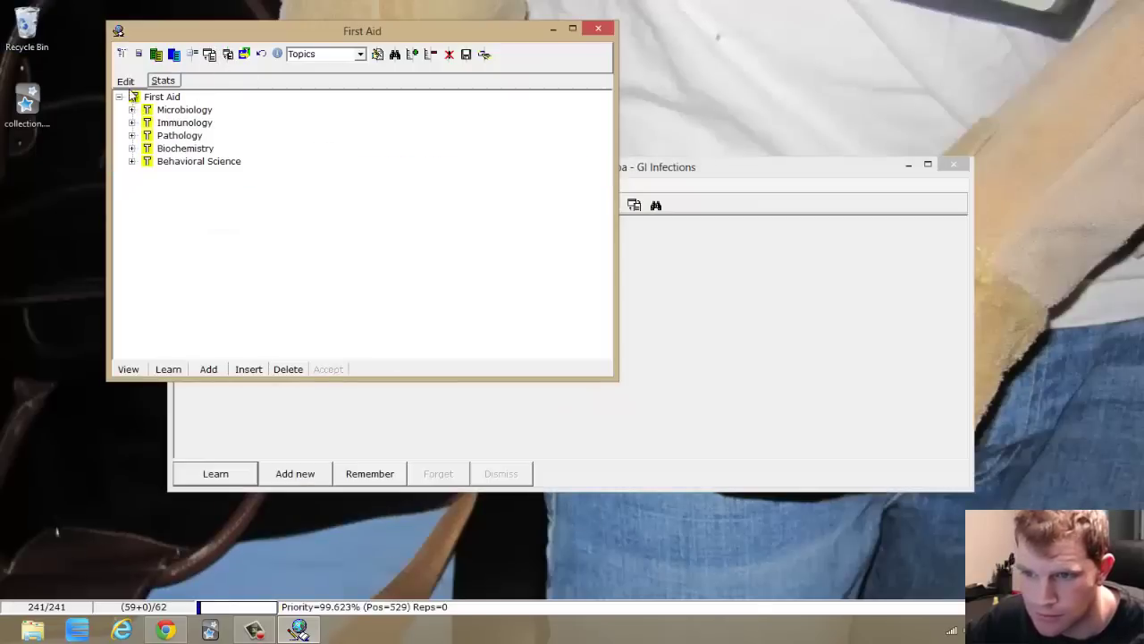
pyautogui.click(131, 149)
pyautogui.click(144, 161)
pyautogui.click(157, 173)
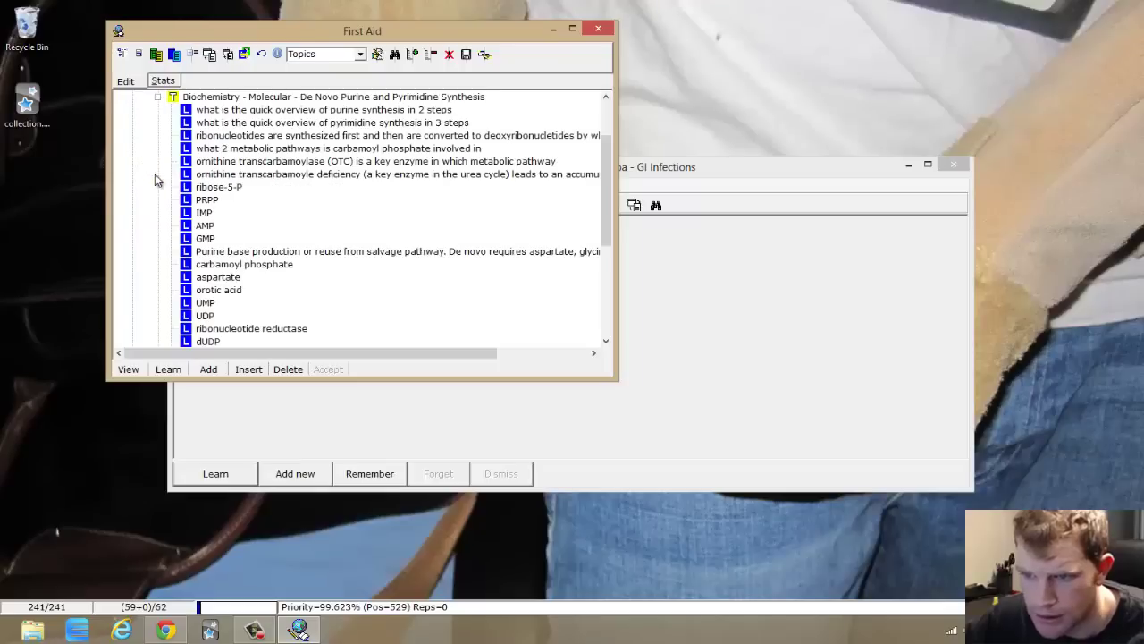
pyautogui.click(206, 201)
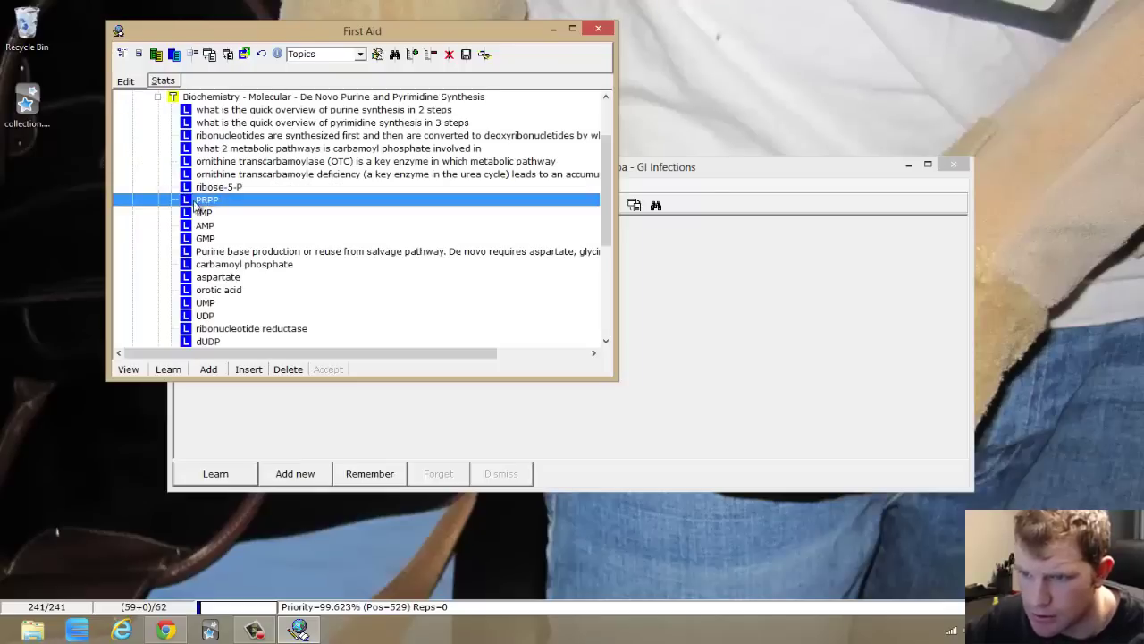
pyautogui.doubleClick(206, 201)
pyautogui.click(572, 28)
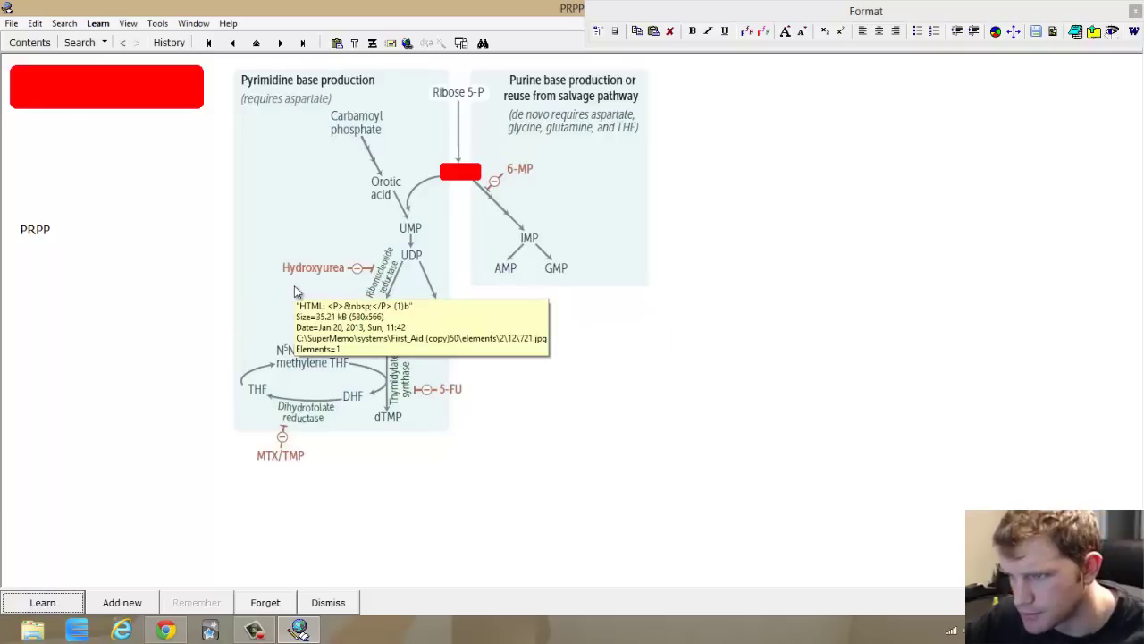
# Inspect the diagram image's frame and delete the red cloze box
pyautogui.rightClick(782, 222)
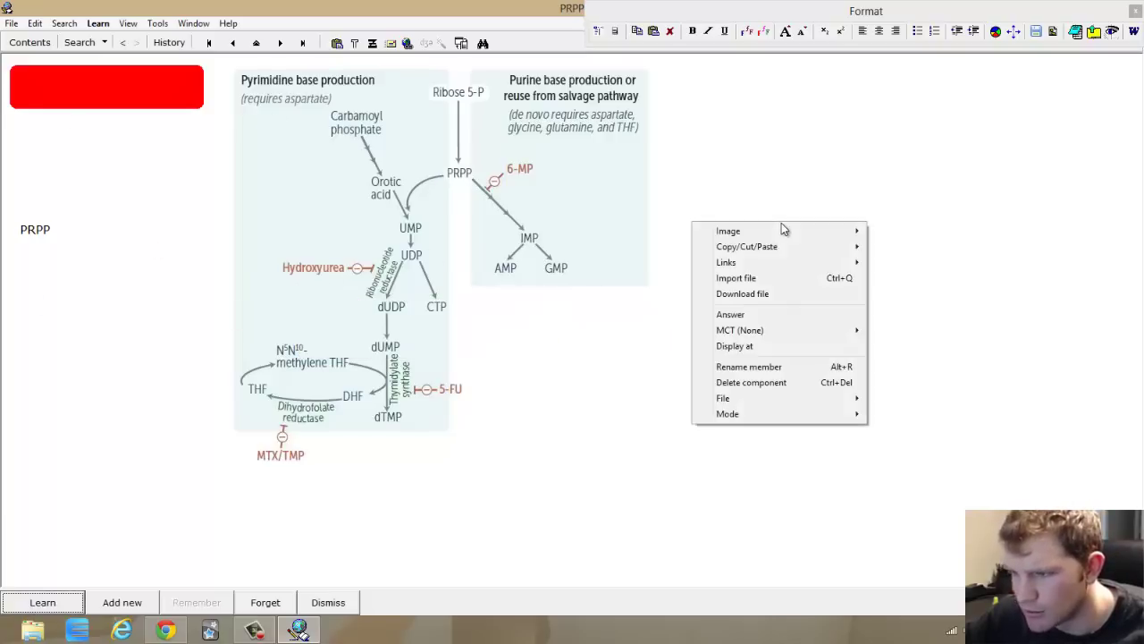
pyautogui.click(563, 184)
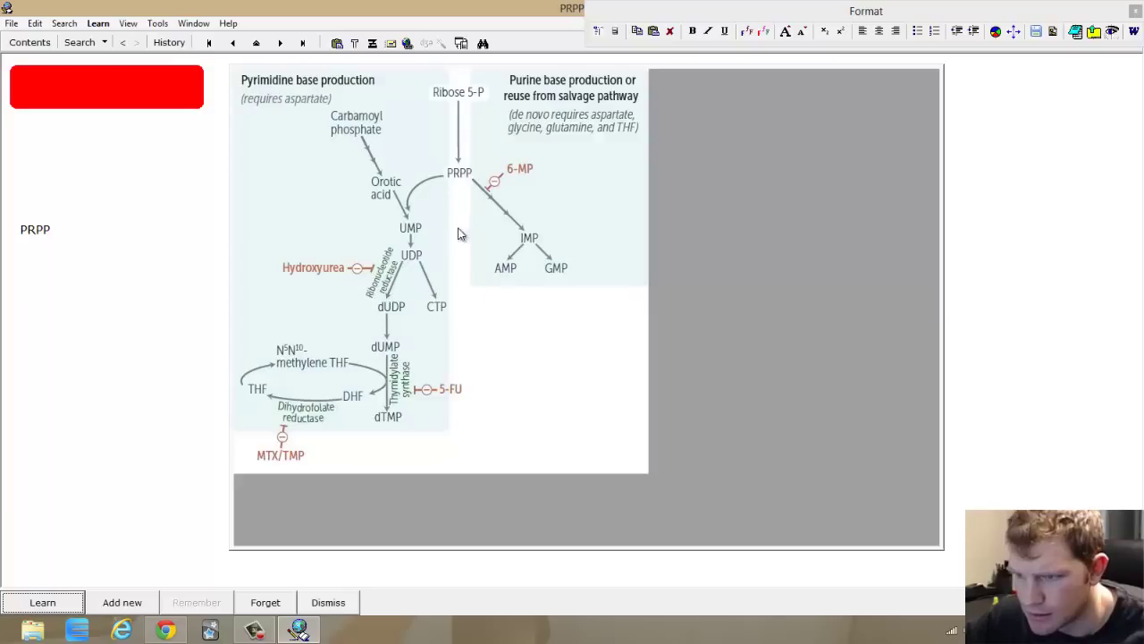
pyautogui.click(31, 259)
pyautogui.click(107, 82)
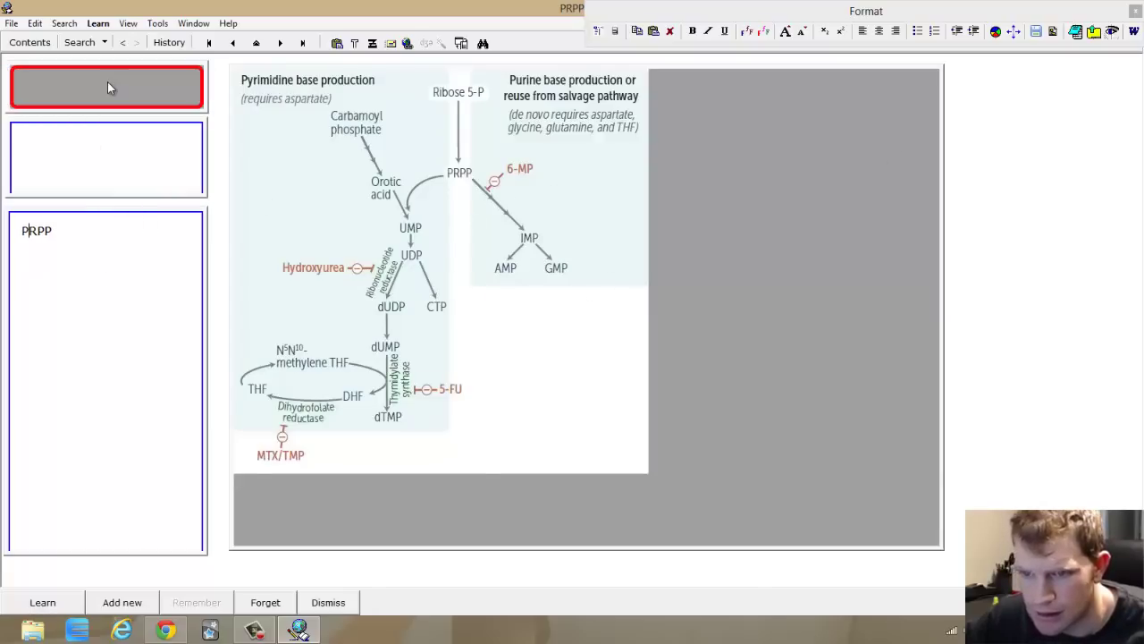
pyautogui.rightClick(107, 85)
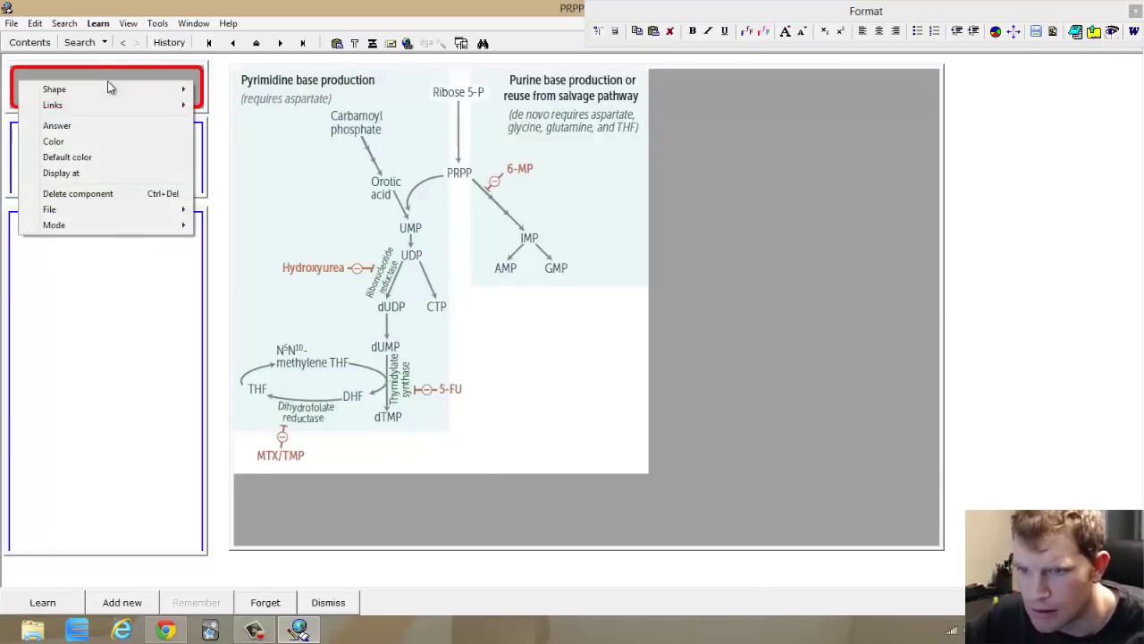
pyautogui.click(134, 193)
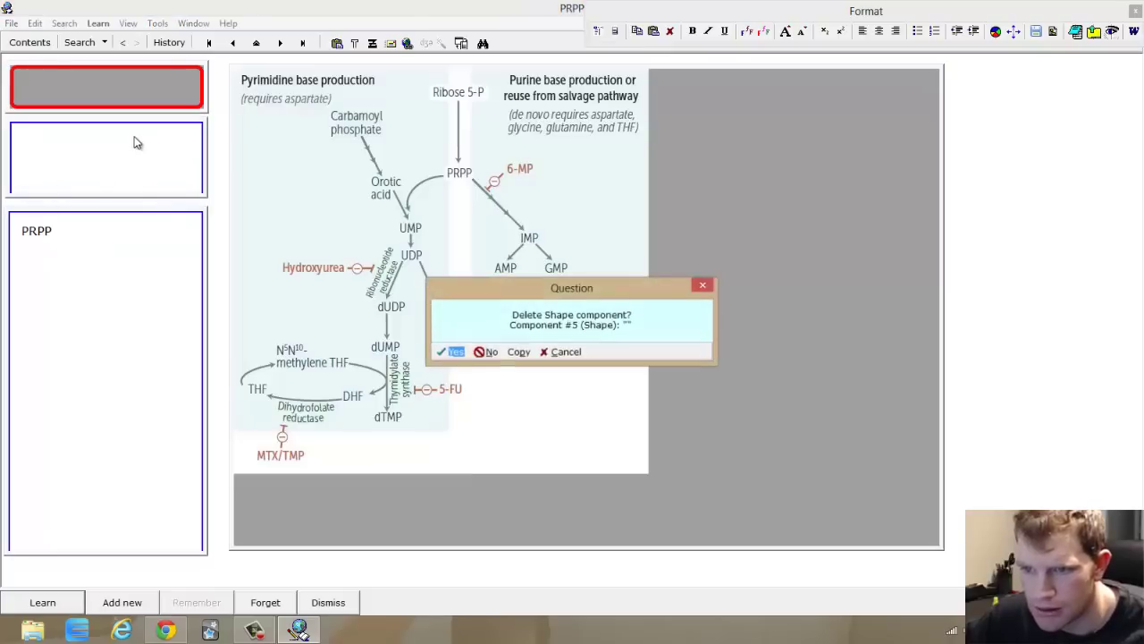
pyautogui.click(456, 352)
# Delete the empty question field and the PRPP answer field
pyautogui.rightClick(122, 180)
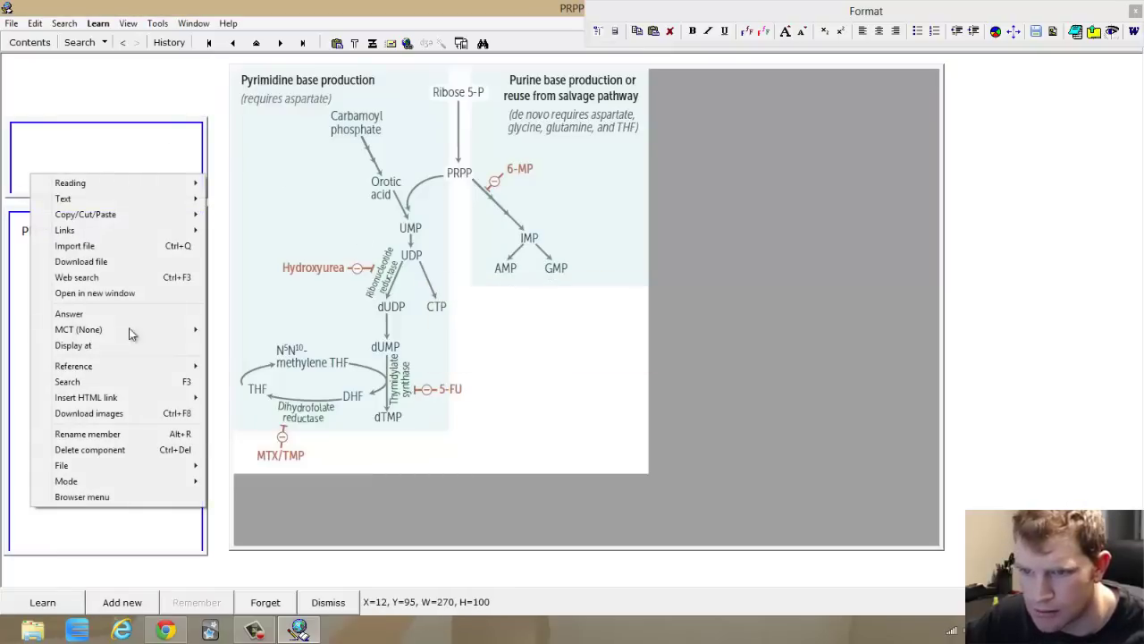
pyautogui.click(128, 450)
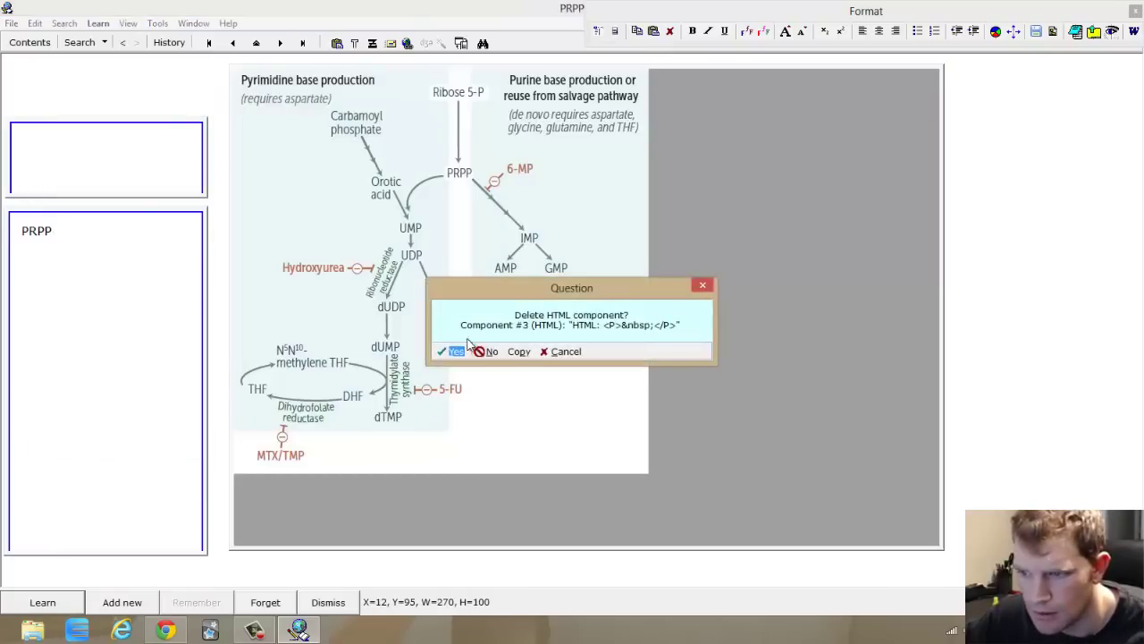
pyautogui.press('Return')
pyautogui.rightClick(105, 301)
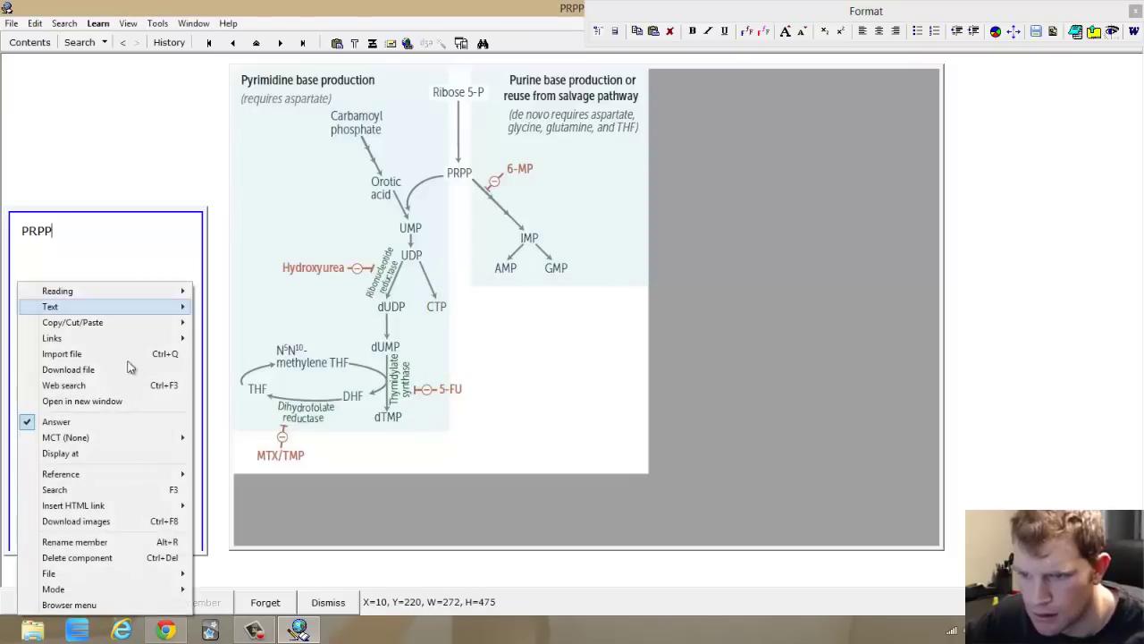
pyautogui.click(103, 557)
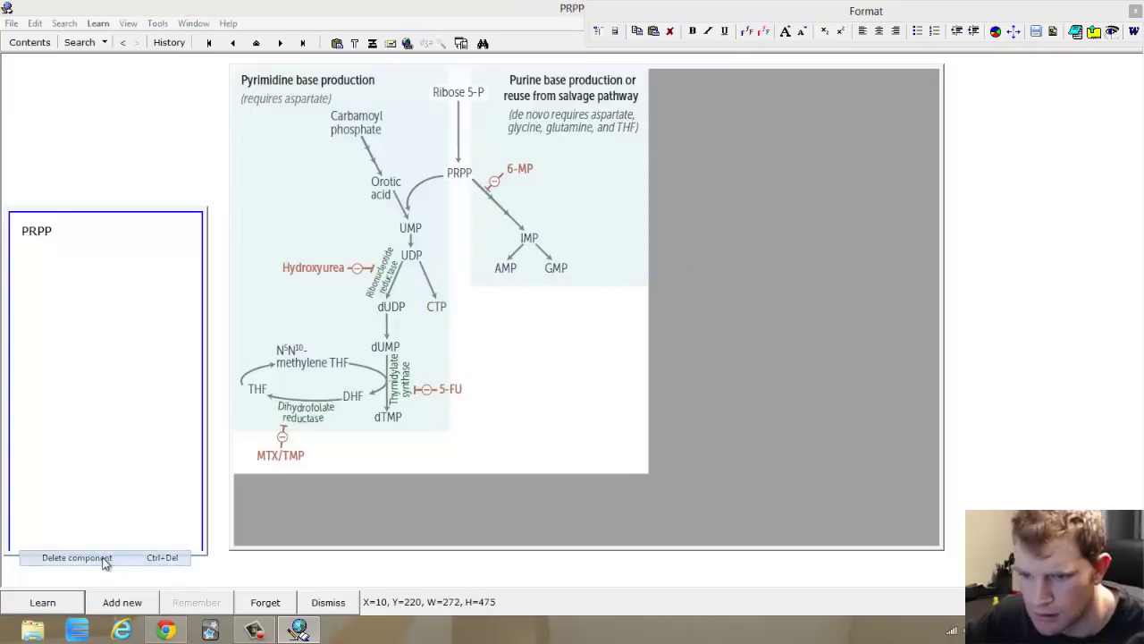
pyautogui.press('Return')
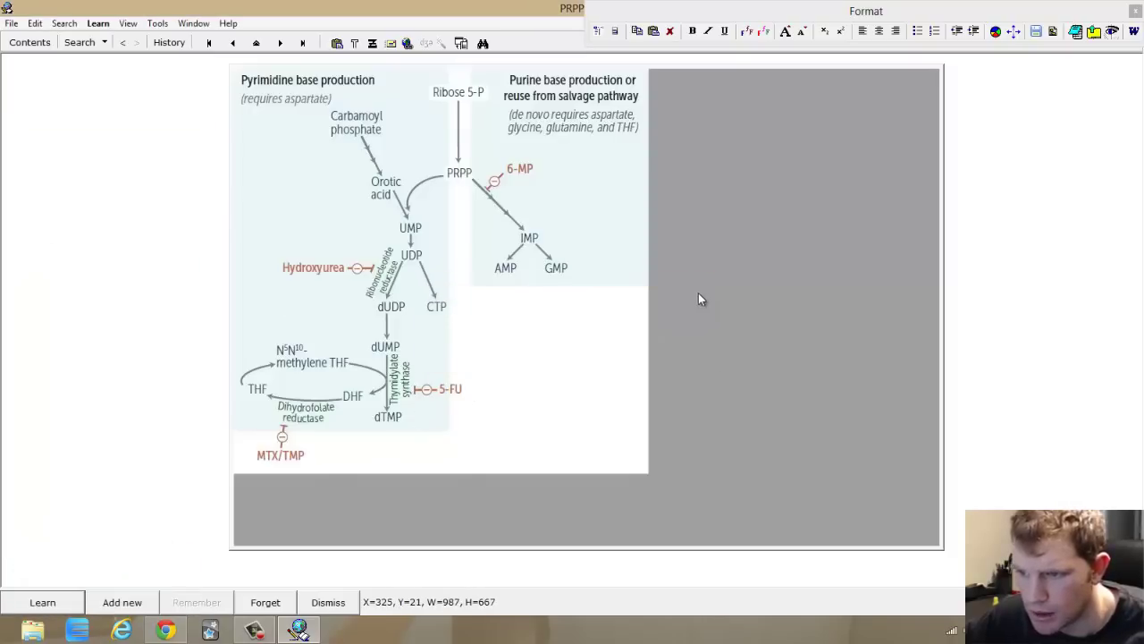
# Delete the diagram image, removing it from the registry, and the remaining red box
pyautogui.rightClick(698, 292)
pyautogui.click(710, 458)
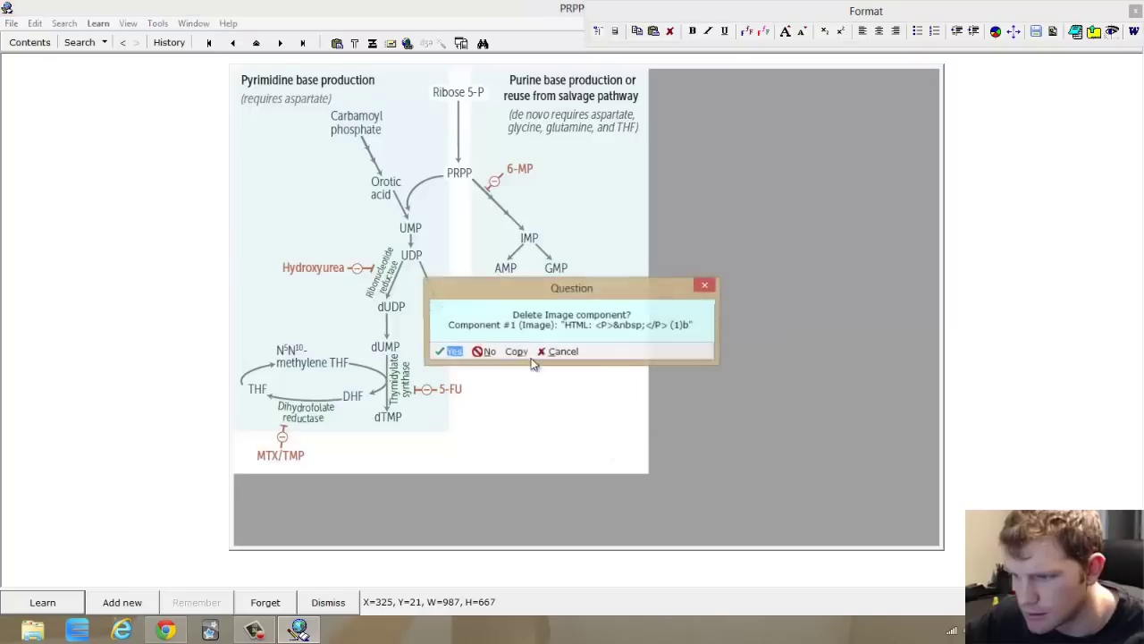
pyautogui.click(444, 351)
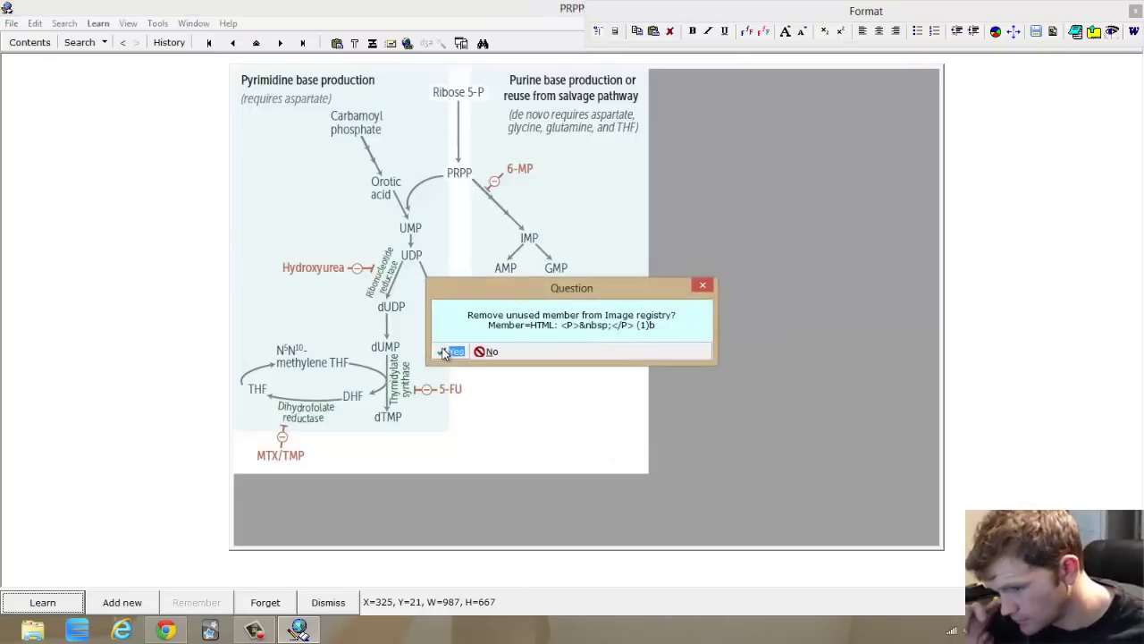
pyautogui.click(444, 352)
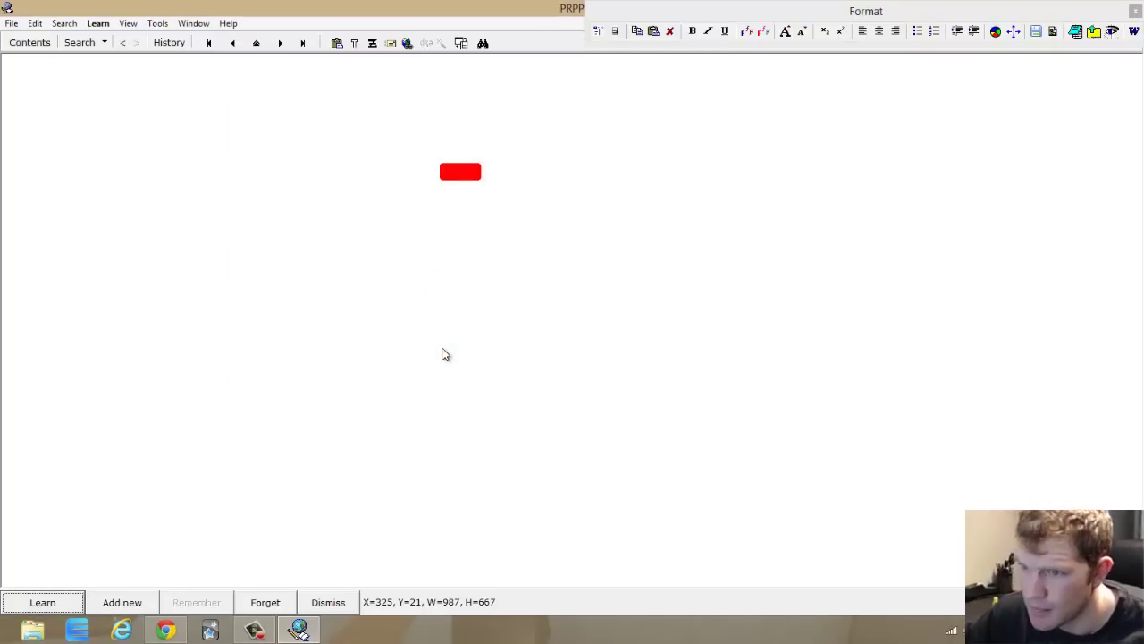
pyautogui.rightClick(472, 171)
pyautogui.click(458, 278)
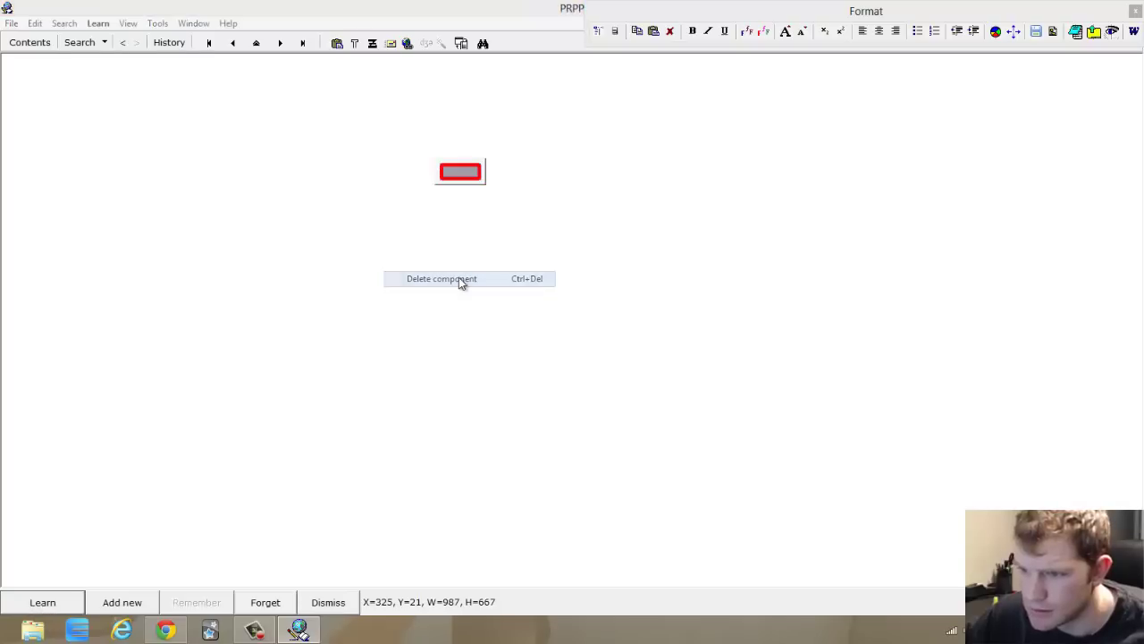
pyautogui.click(456, 352)
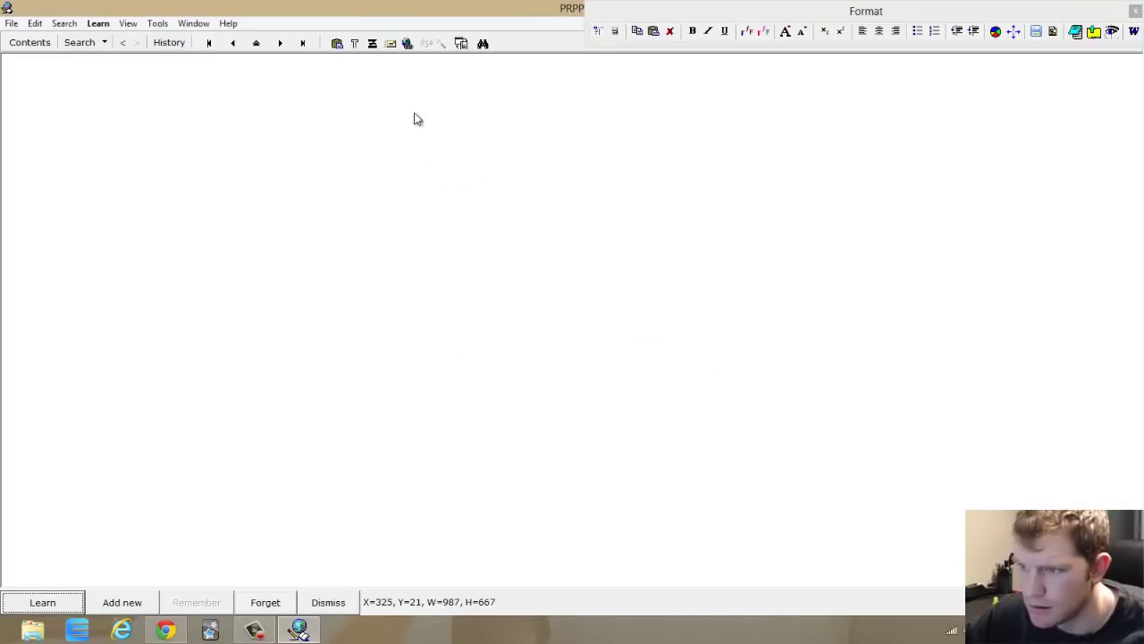
# Confirm the item's component list is now empty
pyautogui.rightClick(776, 328)
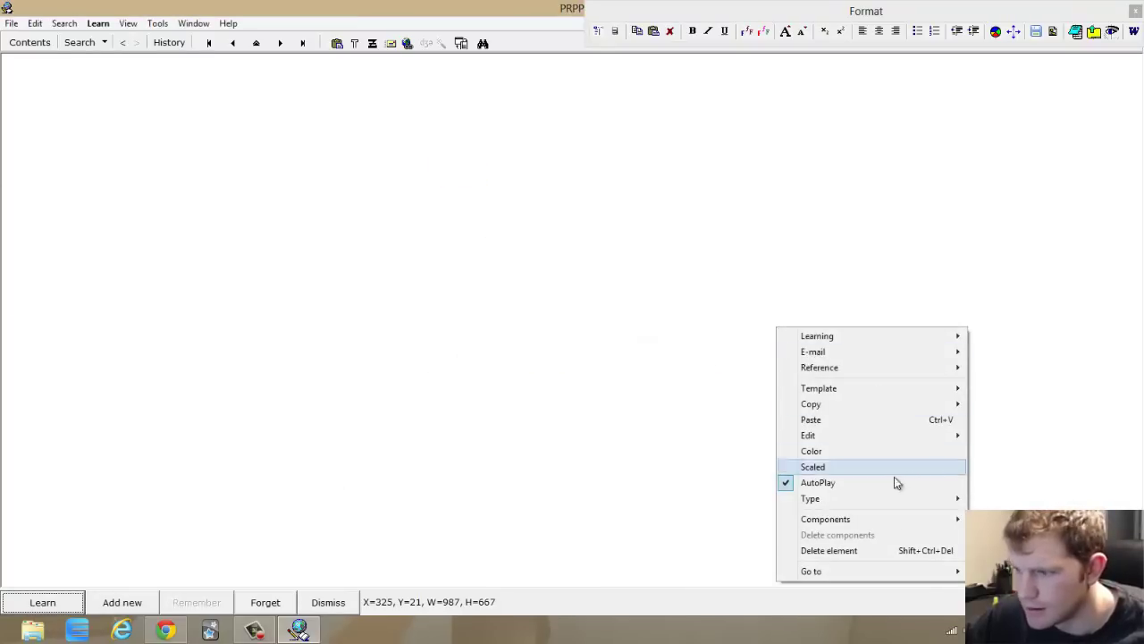
pyautogui.moveTo(903, 519)
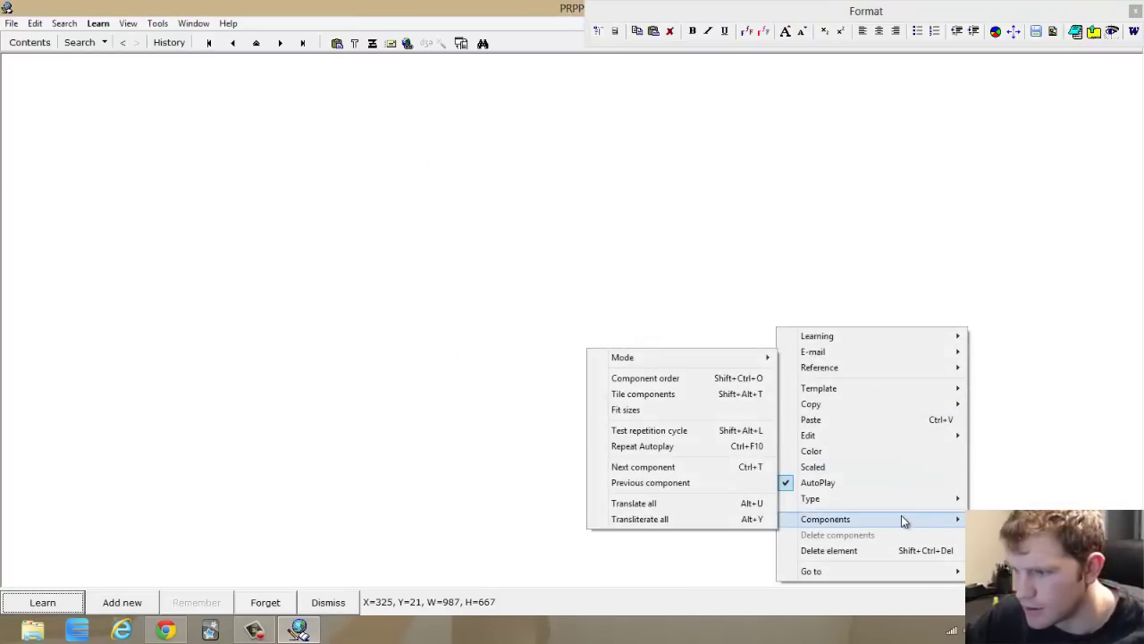
pyautogui.click(709, 378)
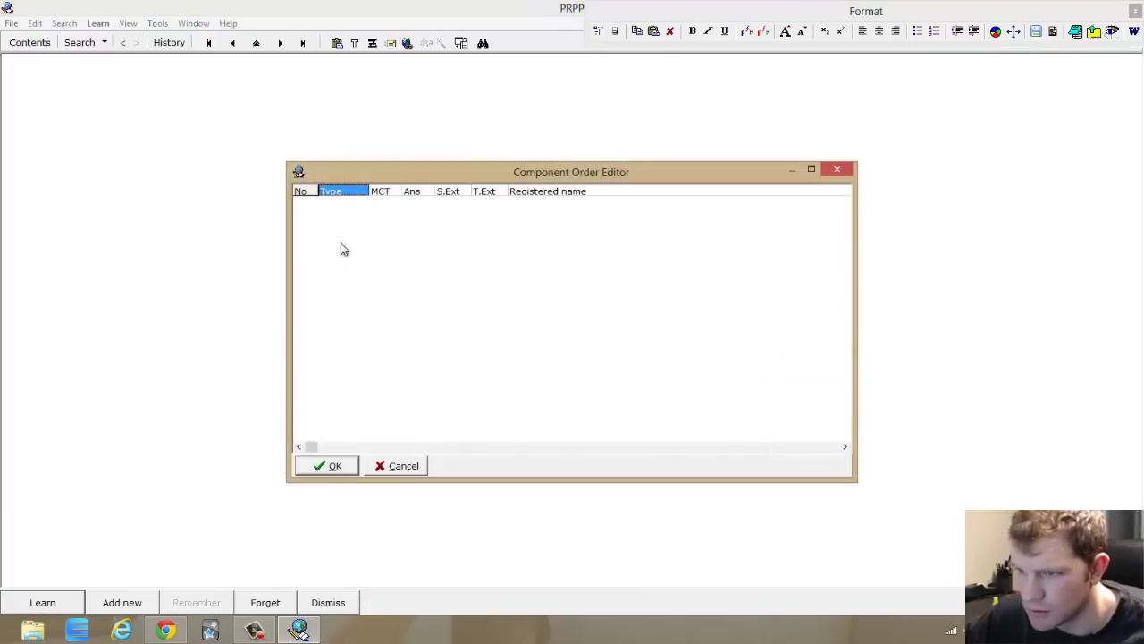
pyautogui.click(838, 170)
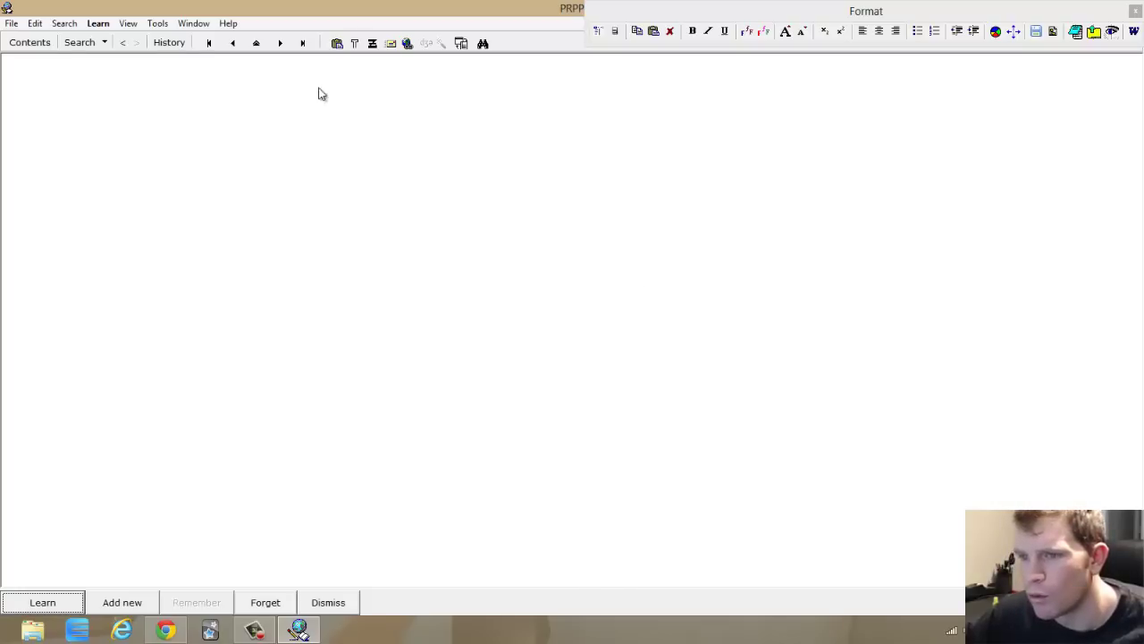
# Show the component-adding toolbar and move it out of the way
pyautogui.click(193, 24)
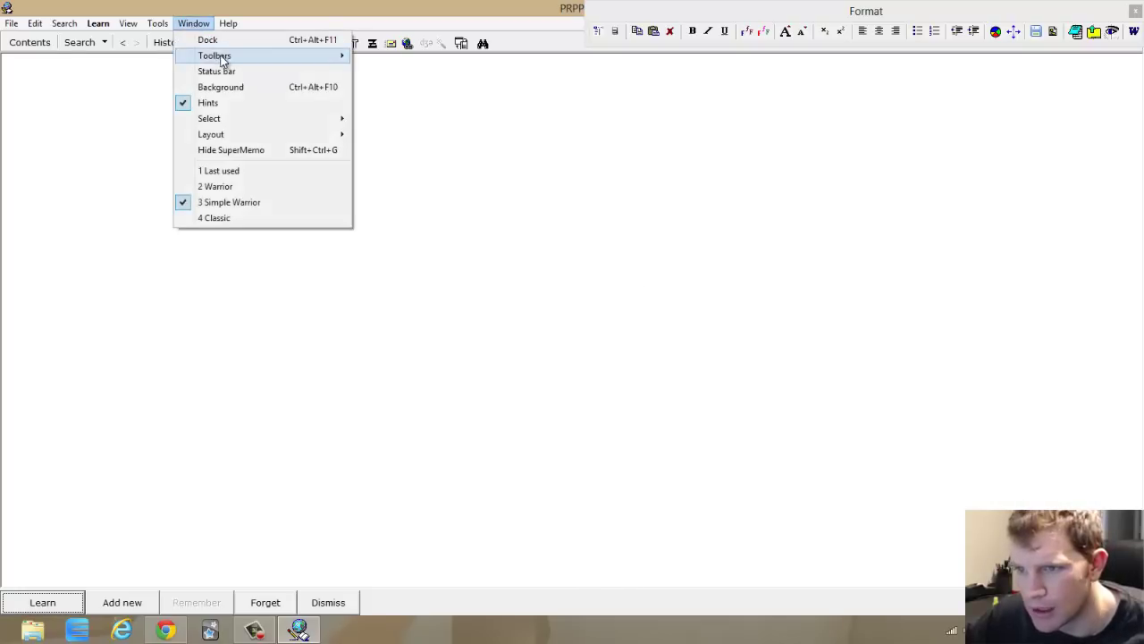
pyautogui.moveTo(223, 58)
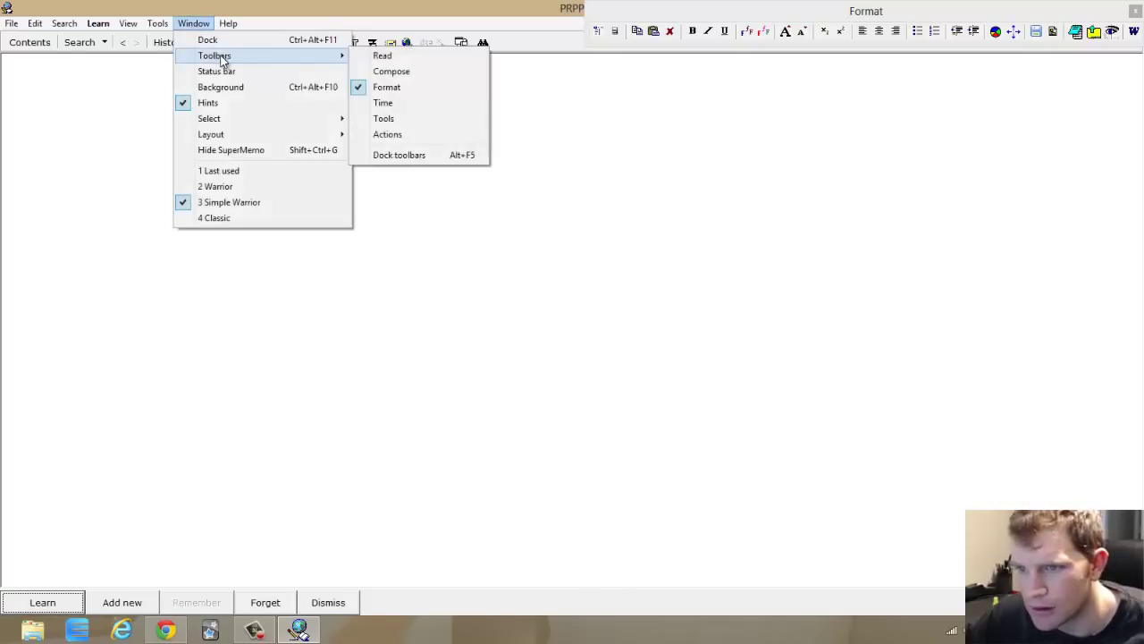
pyautogui.click(410, 75)
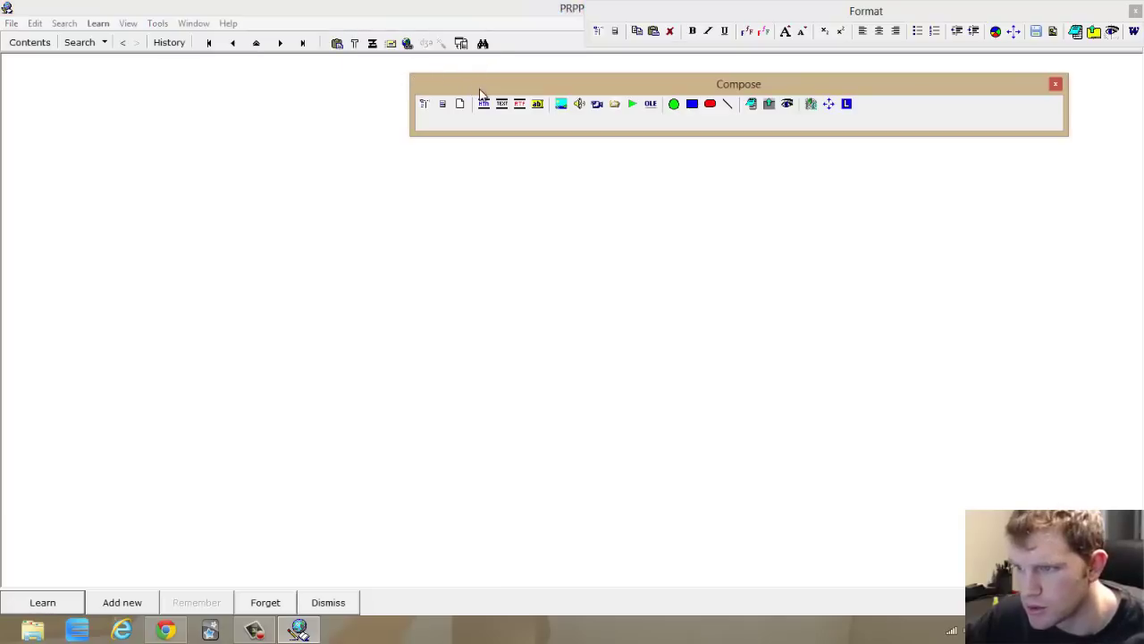
pyautogui.moveTo(520, 81); pyautogui.dragTo(588, 64)
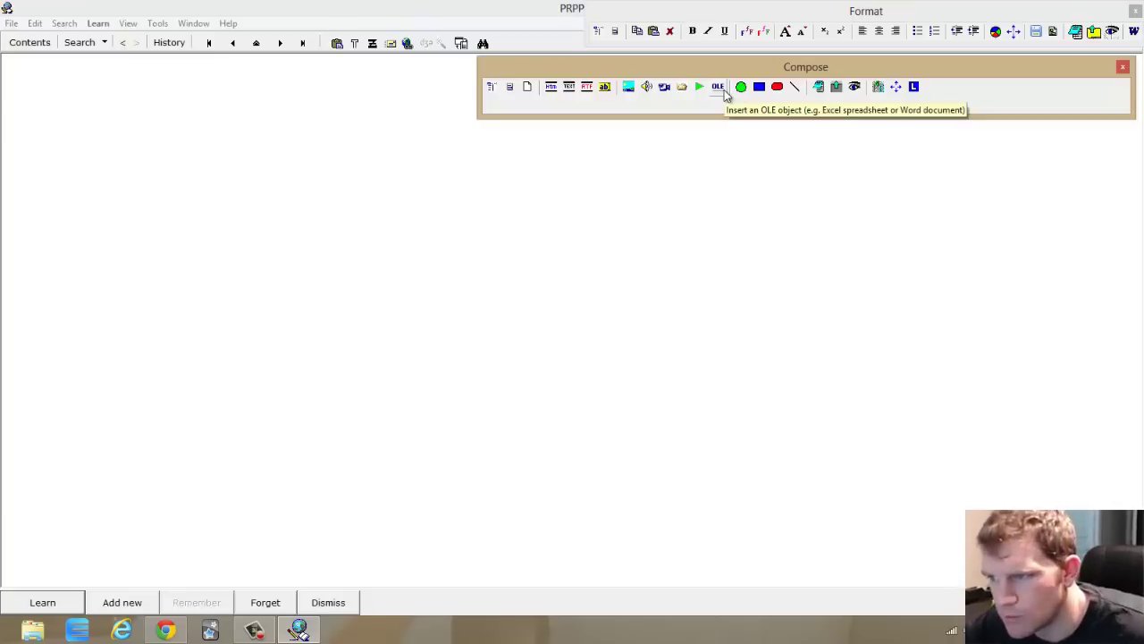
# Draw a new image component across the page centre, then two more components around it
pyautogui.click(628, 88)
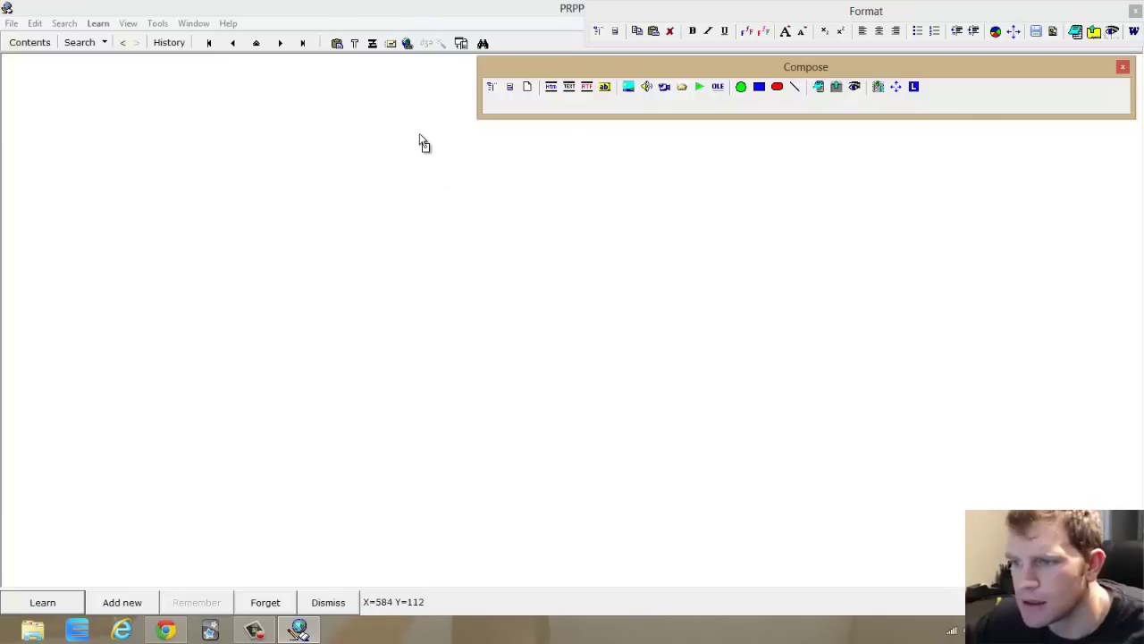
pyautogui.moveTo(420, 136); pyautogui.dragTo(838, 396)
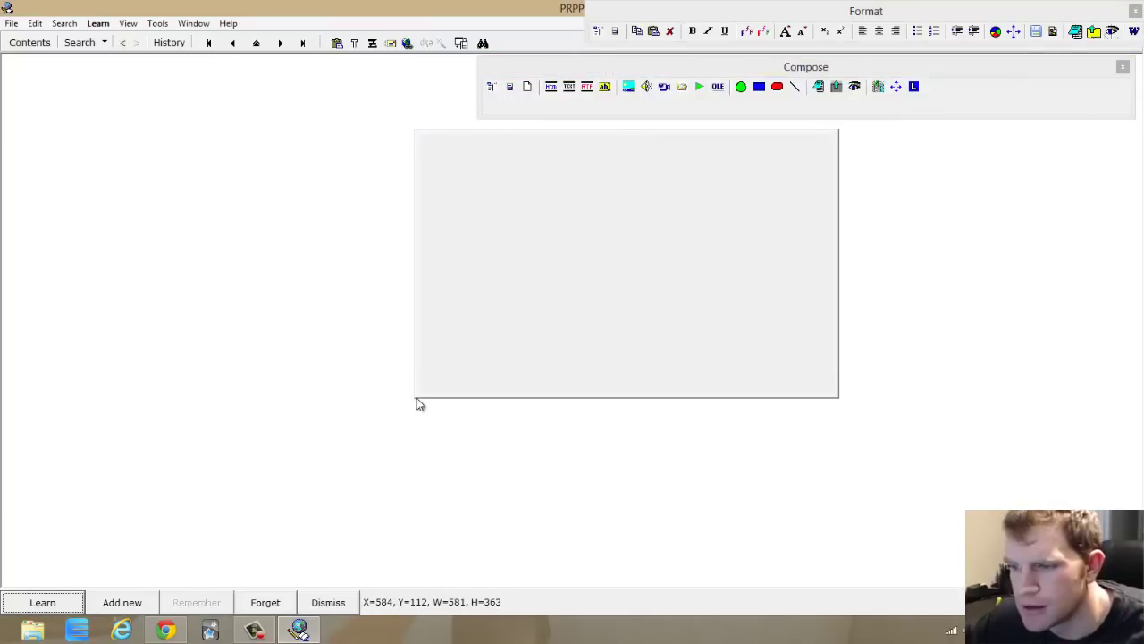
pyautogui.moveTo(416, 396); pyautogui.dragTo(404, 415)
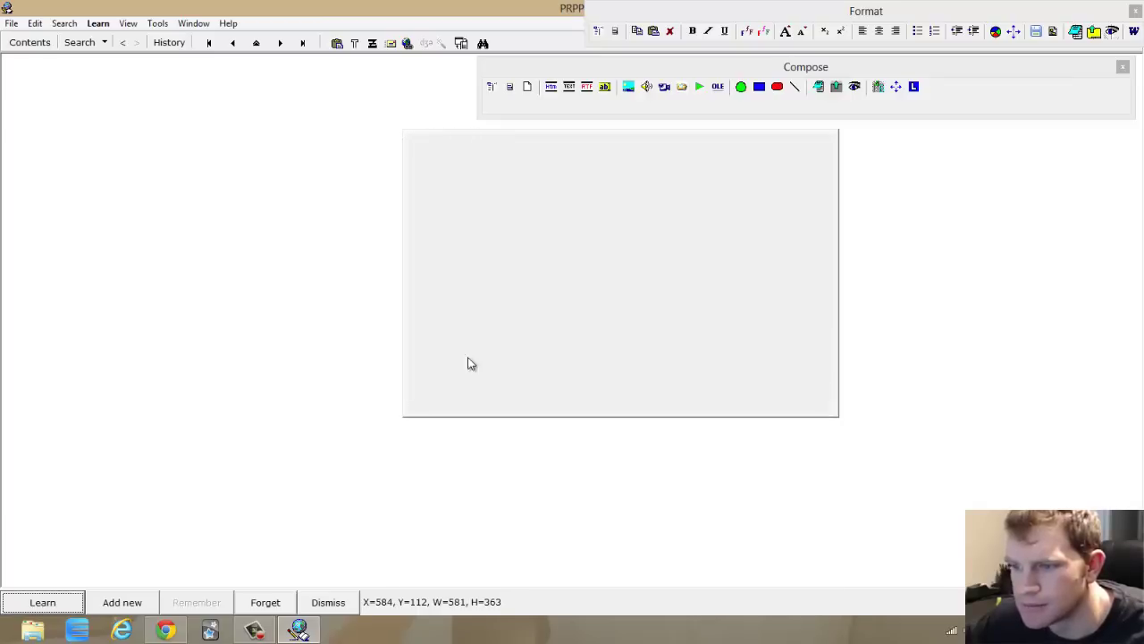
pyautogui.click(551, 89)
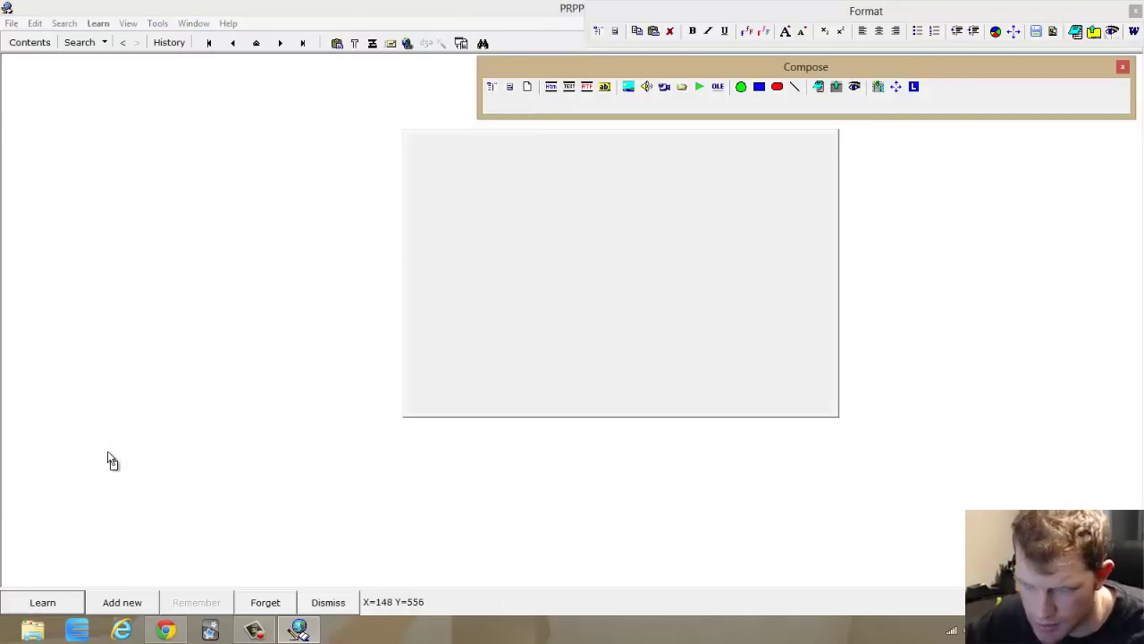
pyautogui.moveTo(109, 449); pyautogui.dragTo(539, 555)
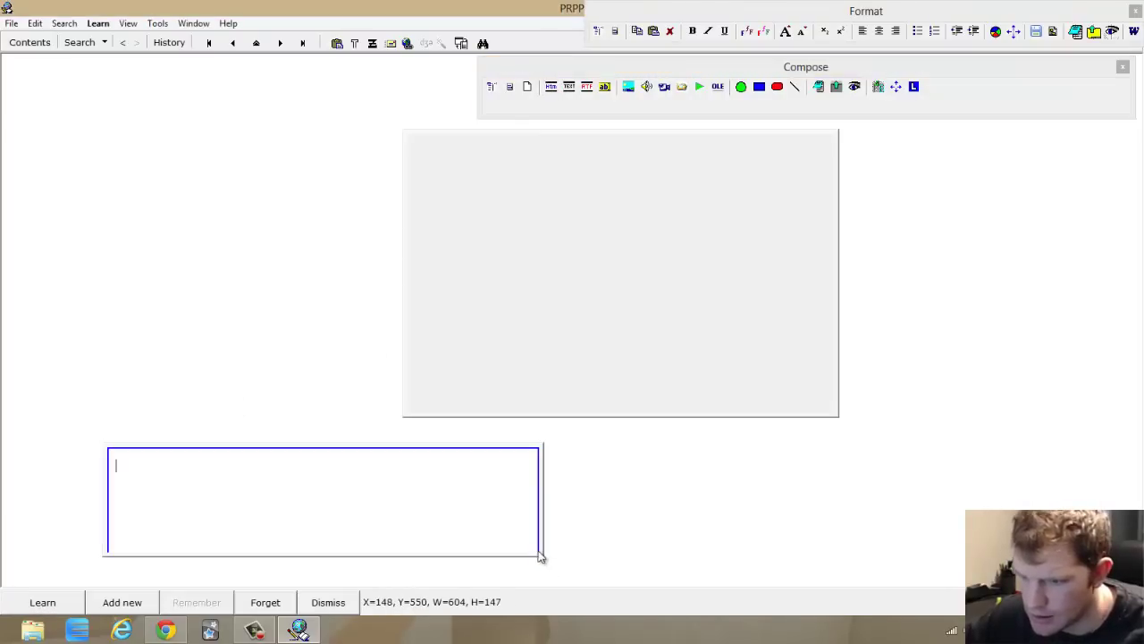
pyautogui.click(554, 87)
pyautogui.moveTo(45, 83); pyautogui.dragTo(333, 348)
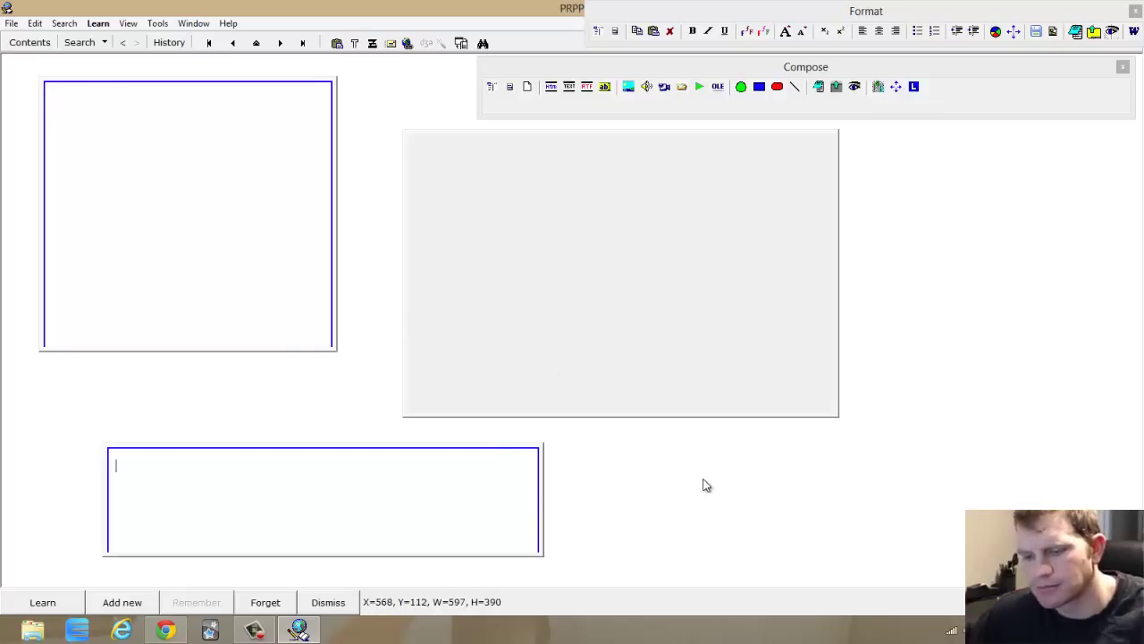
pyautogui.press('Escape')
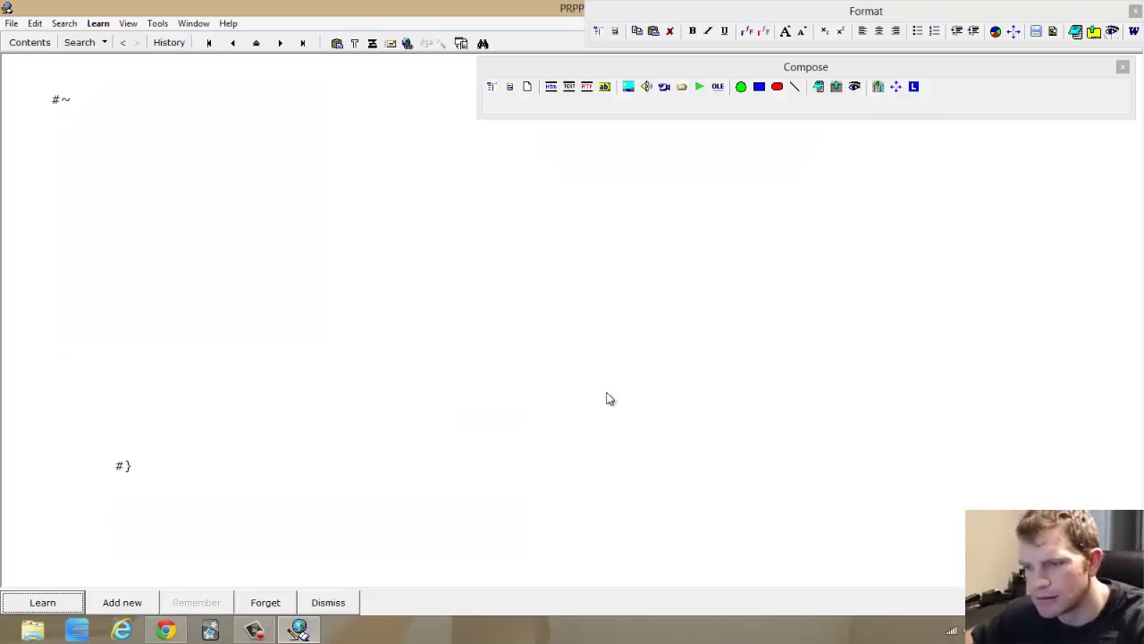
# Change options through the image component's context menu
pyautogui.rightClick(696, 425)
pyautogui.moveTo(751, 369)
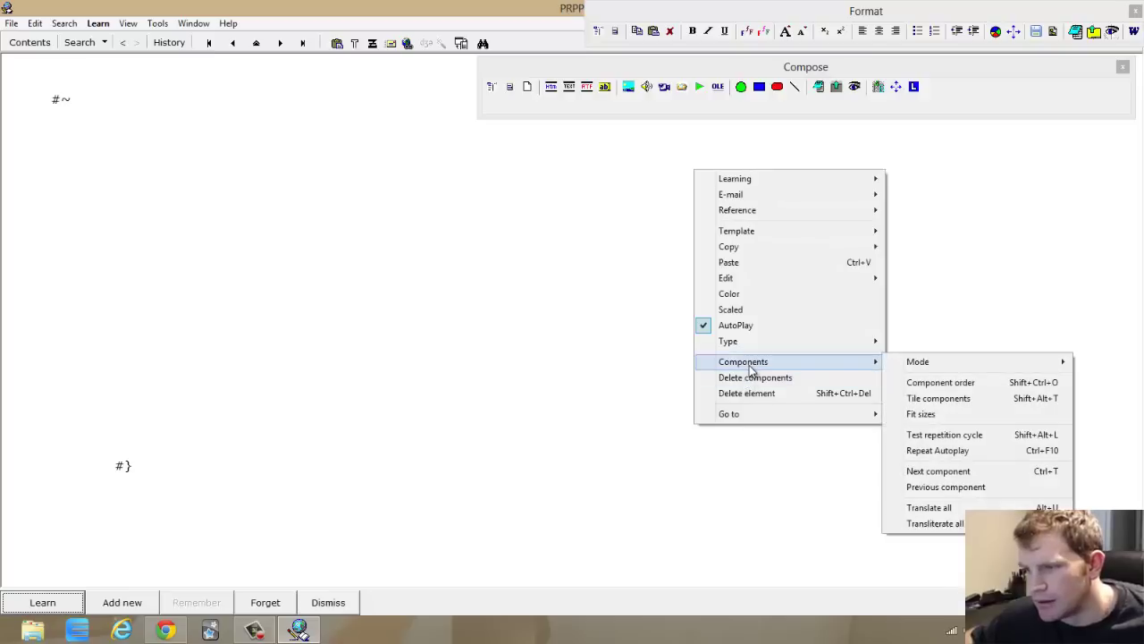
pyautogui.moveTo(908, 361)
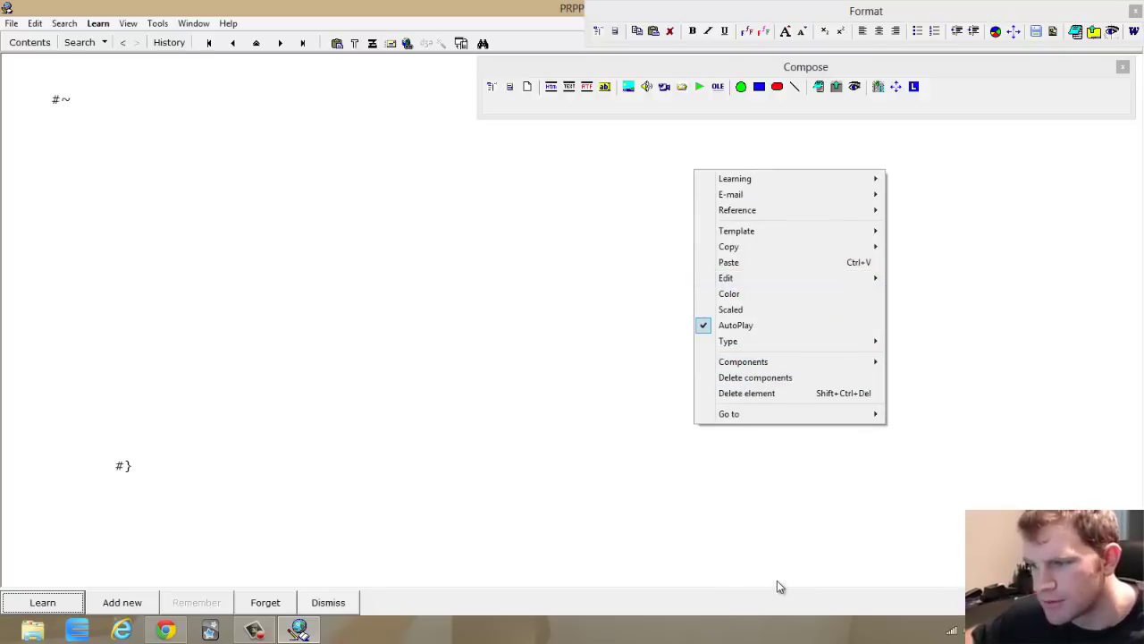
pyautogui.click(682, 524)
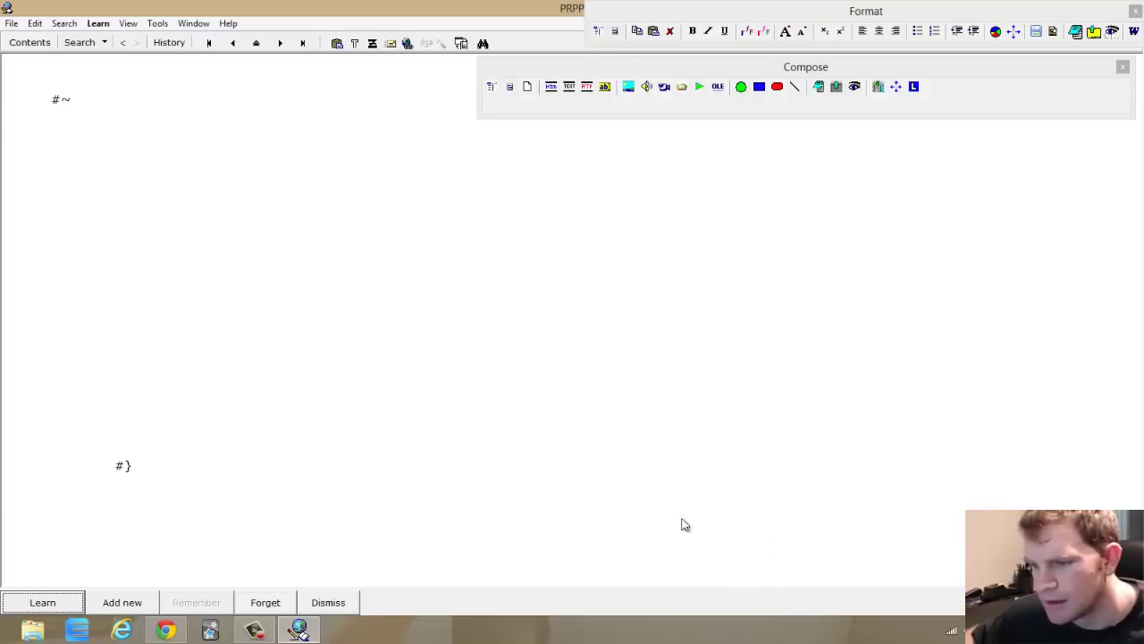
pyautogui.click(296, 500)
pyautogui.click(281, 327)
pyautogui.click(697, 231)
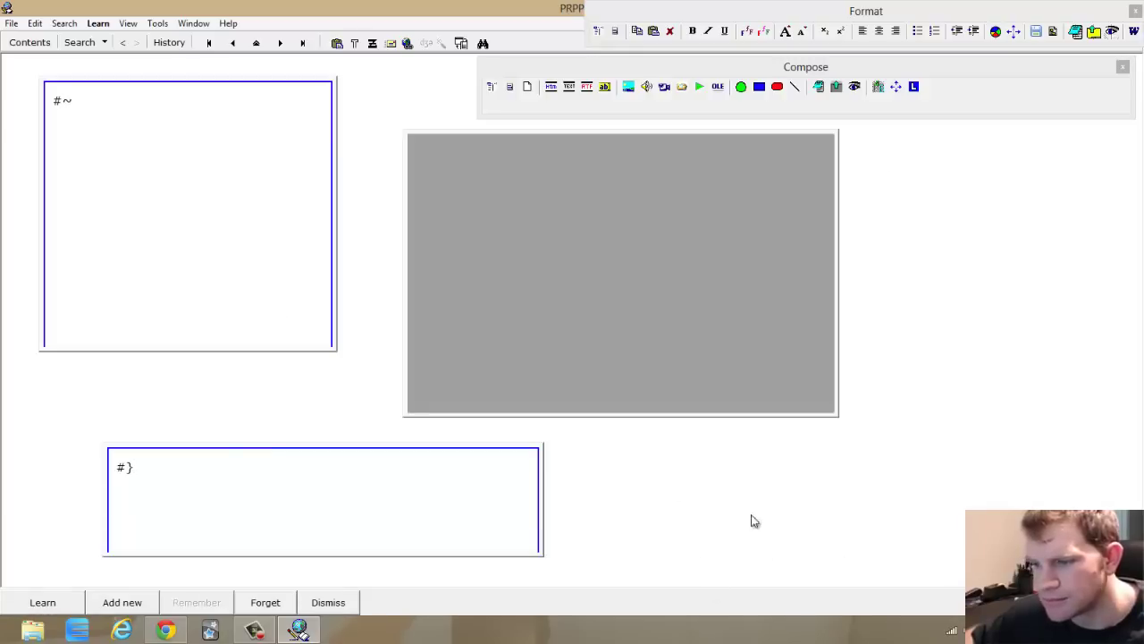
# Set further component properties through the lower component's context menus
pyautogui.rightClick(487, 364)
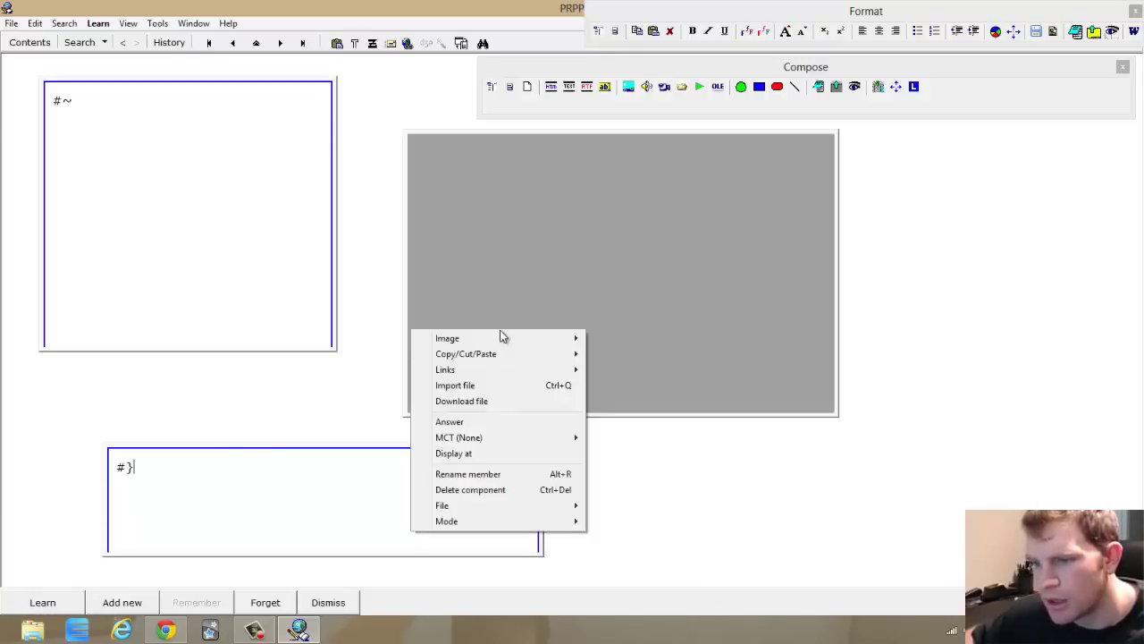
pyautogui.rightClick(738, 519)
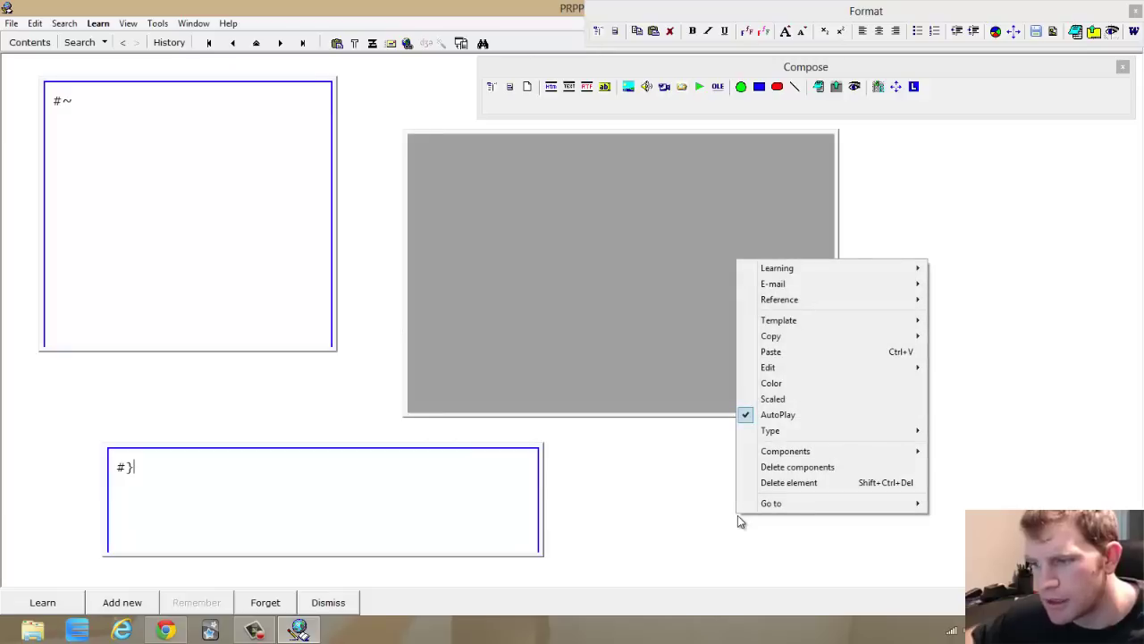
pyautogui.click(733, 614)
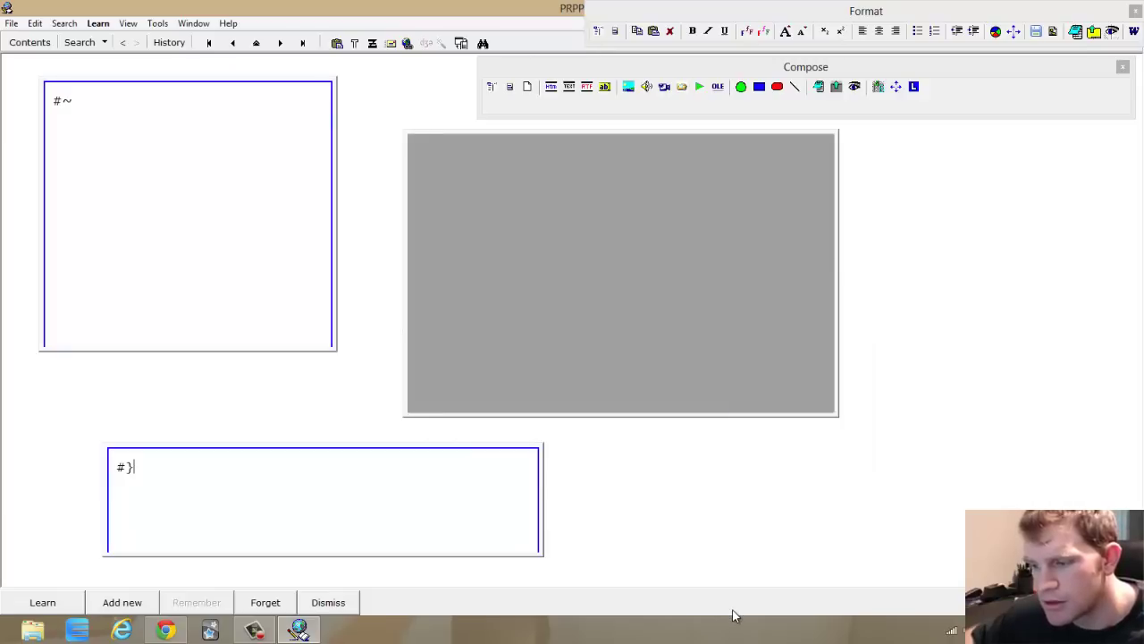
pyautogui.rightClick(733, 613)
pyautogui.rightClick(708, 527)
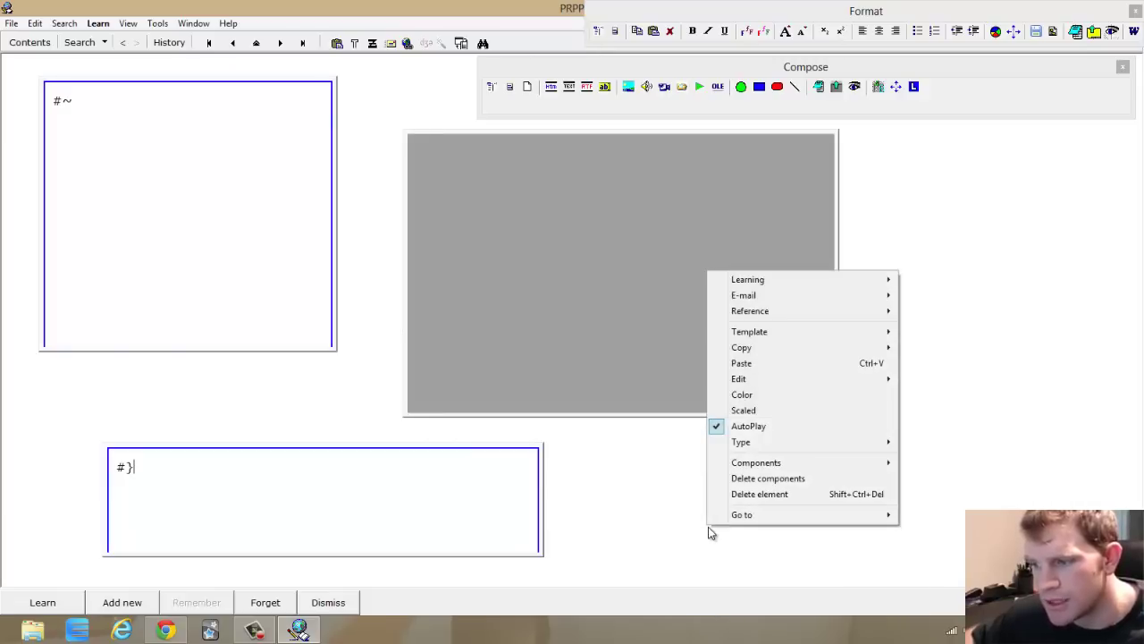
pyautogui.moveTo(784, 465)
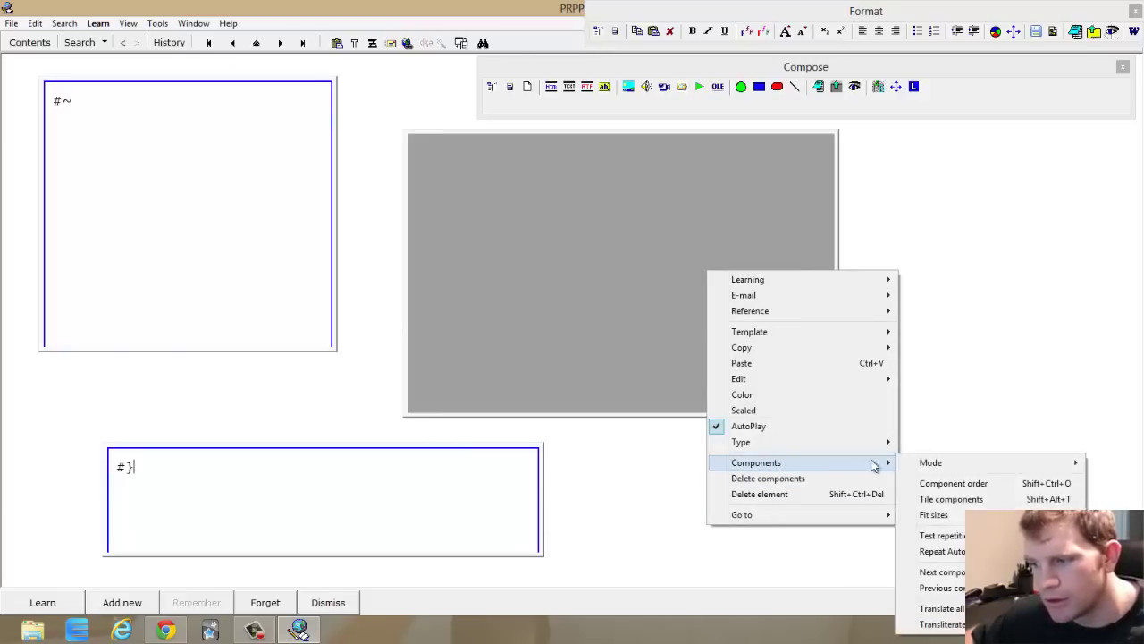
pyautogui.moveTo(932, 463)
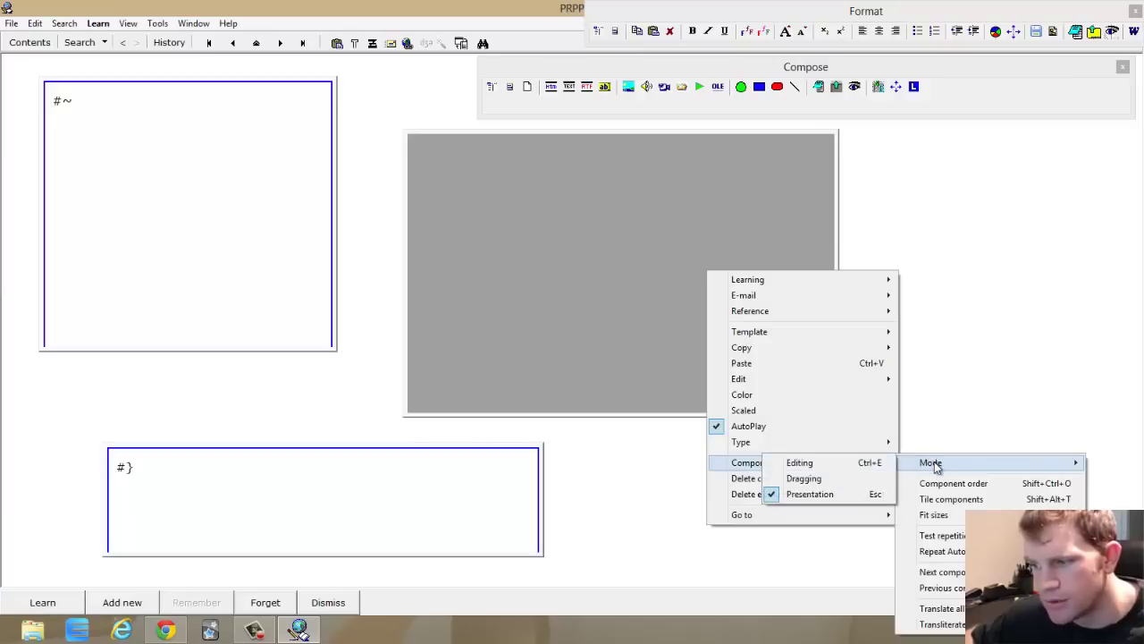
pyautogui.click(843, 479)
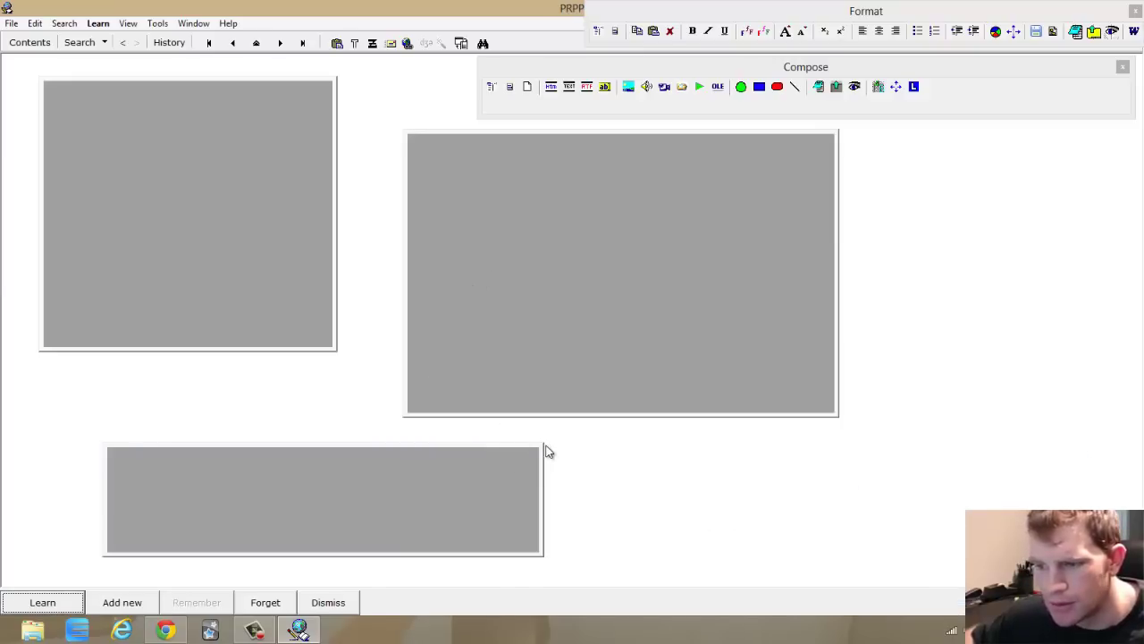
# Resize and reposition the question, image and answer components on the page
pyautogui.moveTo(542, 445); pyautogui.dragTo(521, 475)
pyautogui.moveTo(441, 501); pyautogui.dragTo(355, 522)
pyautogui.moveTo(432, 498); pyautogui.dragTo(615, 494)
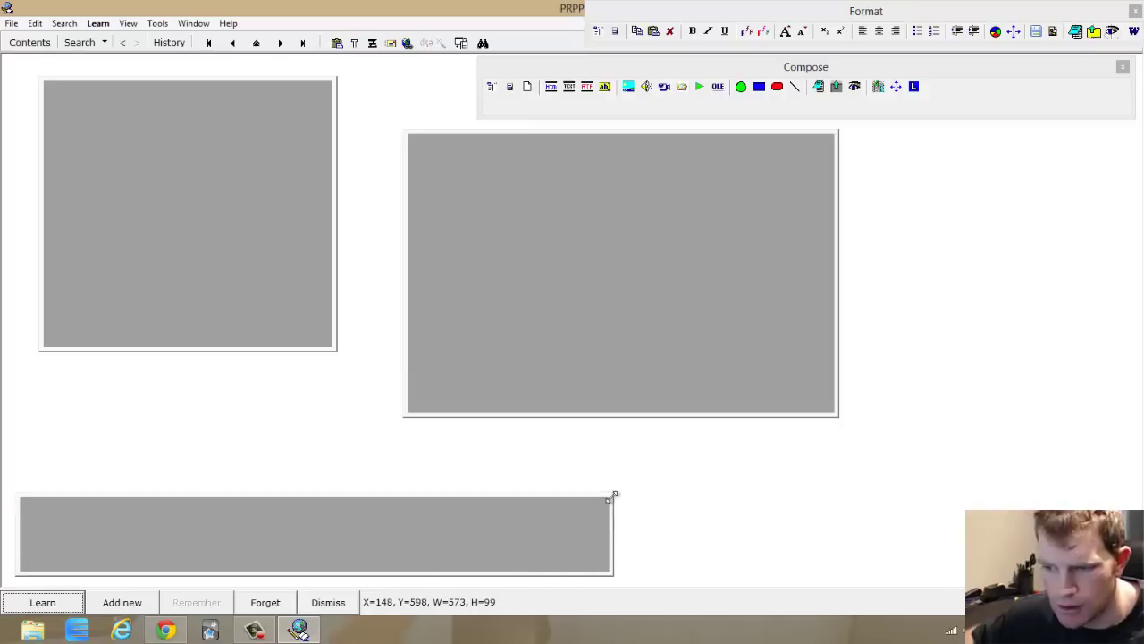
pyautogui.moveTo(337, 347); pyautogui.dragTo(657, 171)
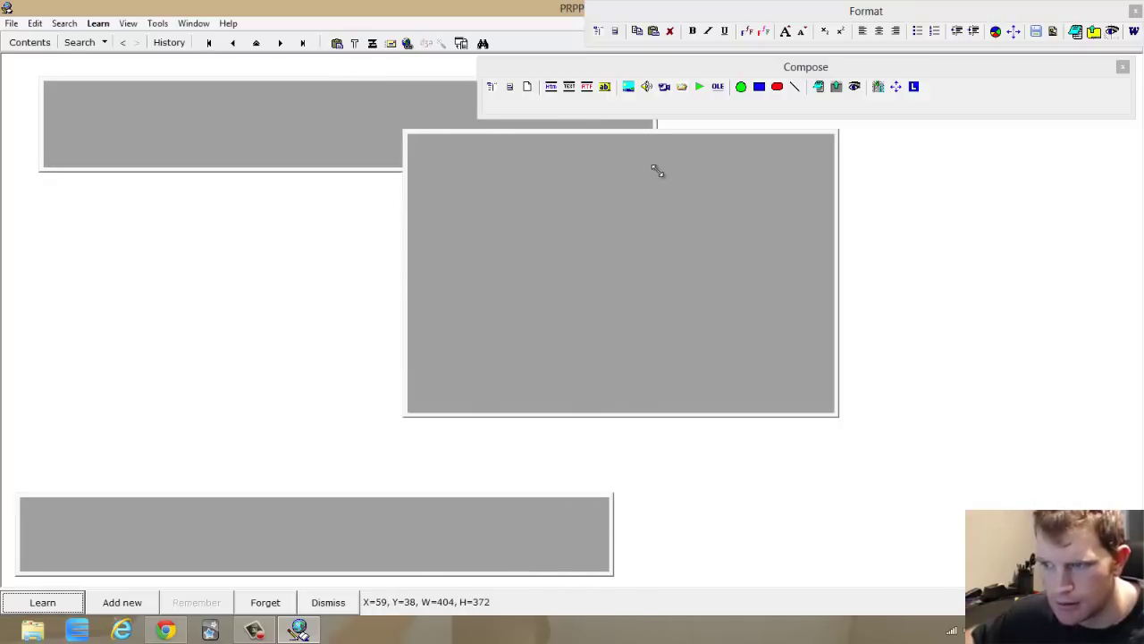
pyautogui.moveTo(717, 250); pyautogui.dragTo(342, 317)
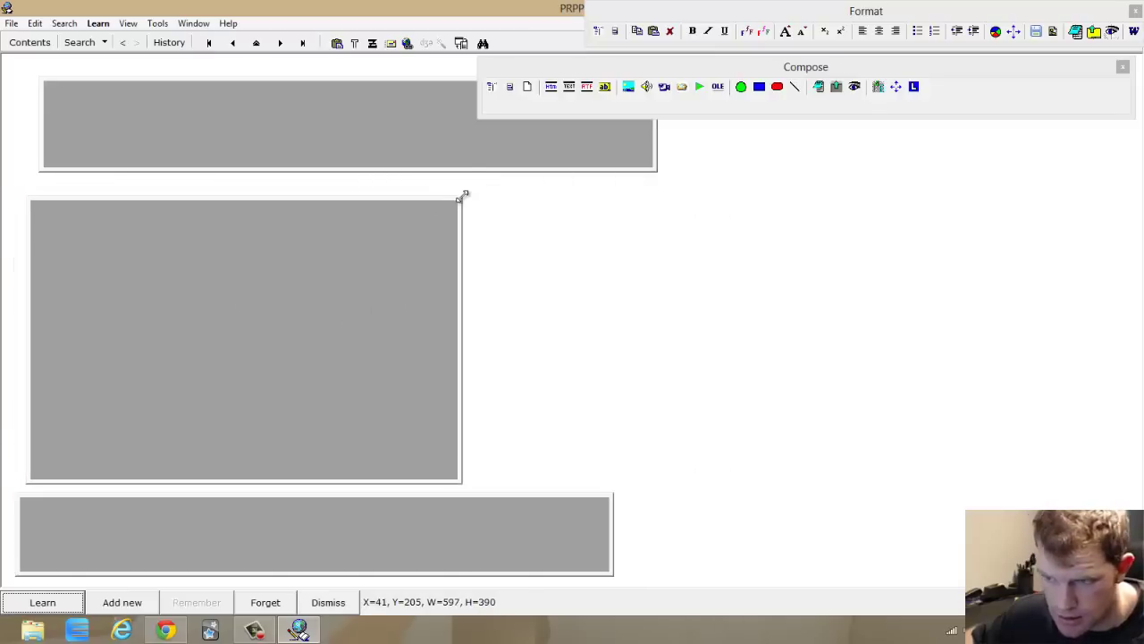
pyautogui.moveTo(463, 195); pyautogui.dragTo(620, 182)
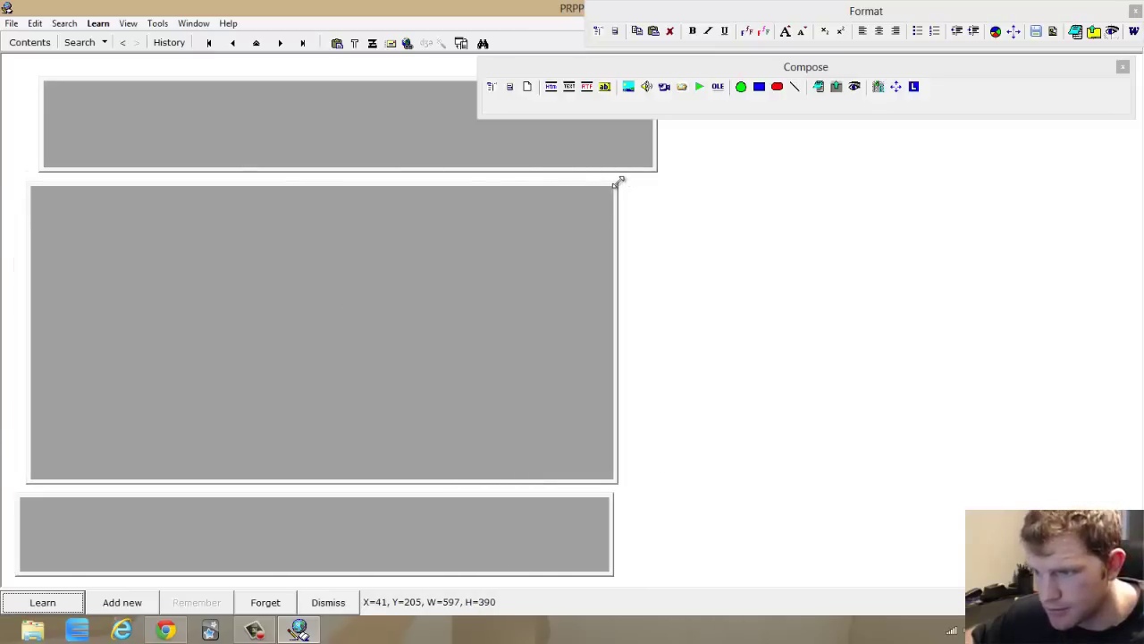
pyautogui.moveTo(382, 132); pyautogui.dragTo(352, 132)
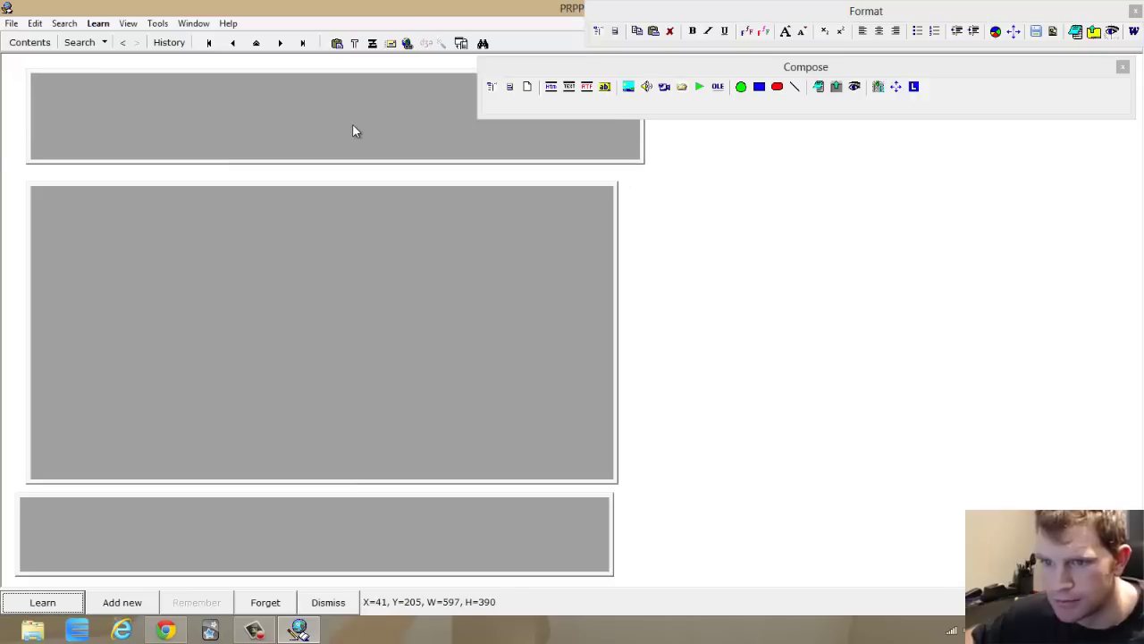
pyautogui.moveTo(640, 158); pyautogui.dragTo(612, 134)
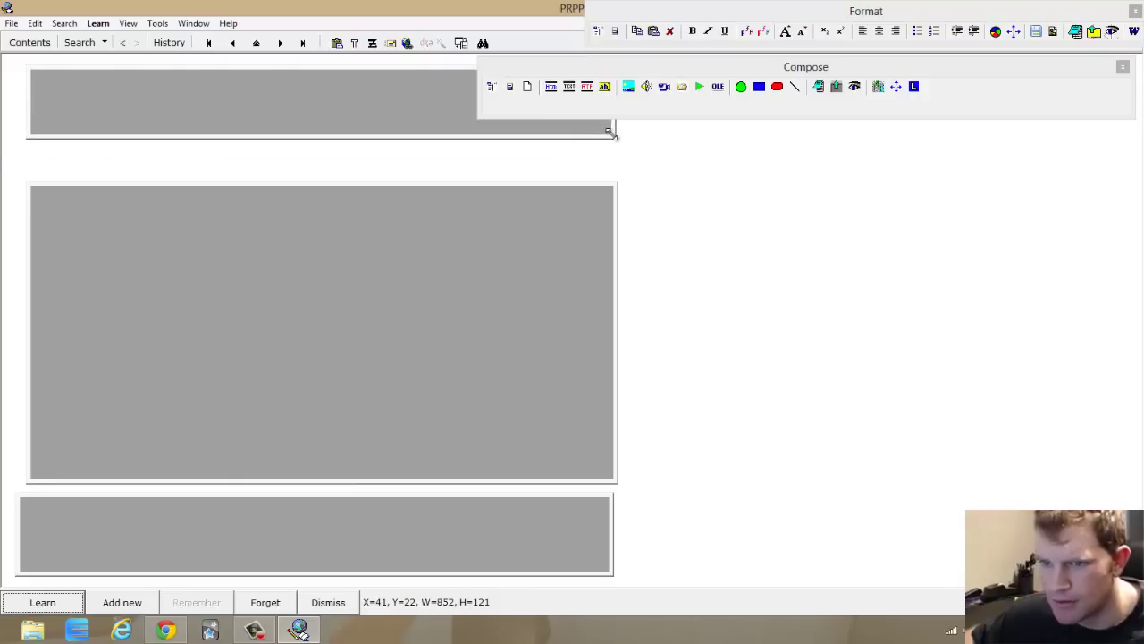
pyautogui.moveTo(612, 185); pyautogui.dragTo(614, 155)
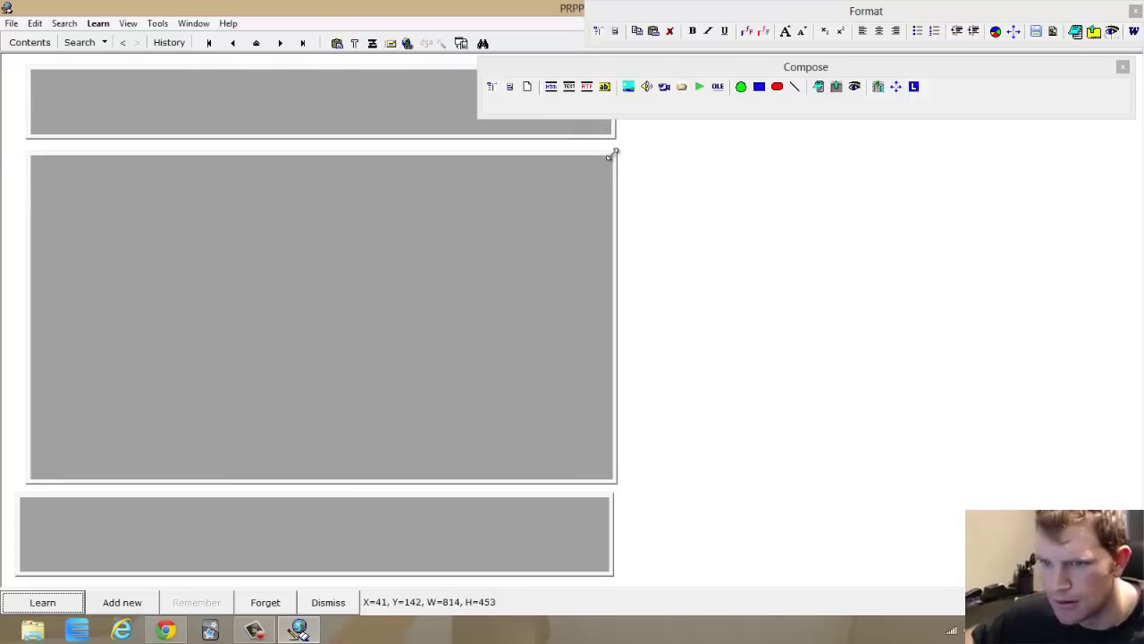
pyautogui.moveTo(561, 528); pyautogui.dragTo(570, 526)
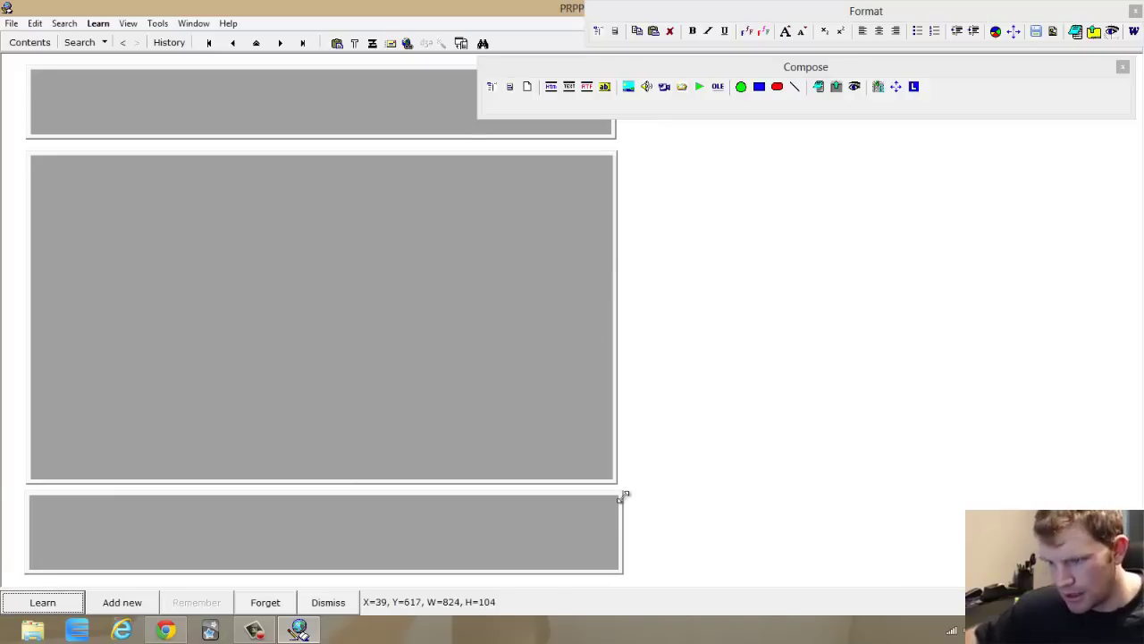
pyautogui.moveTo(622, 497); pyautogui.dragTo(617, 498)
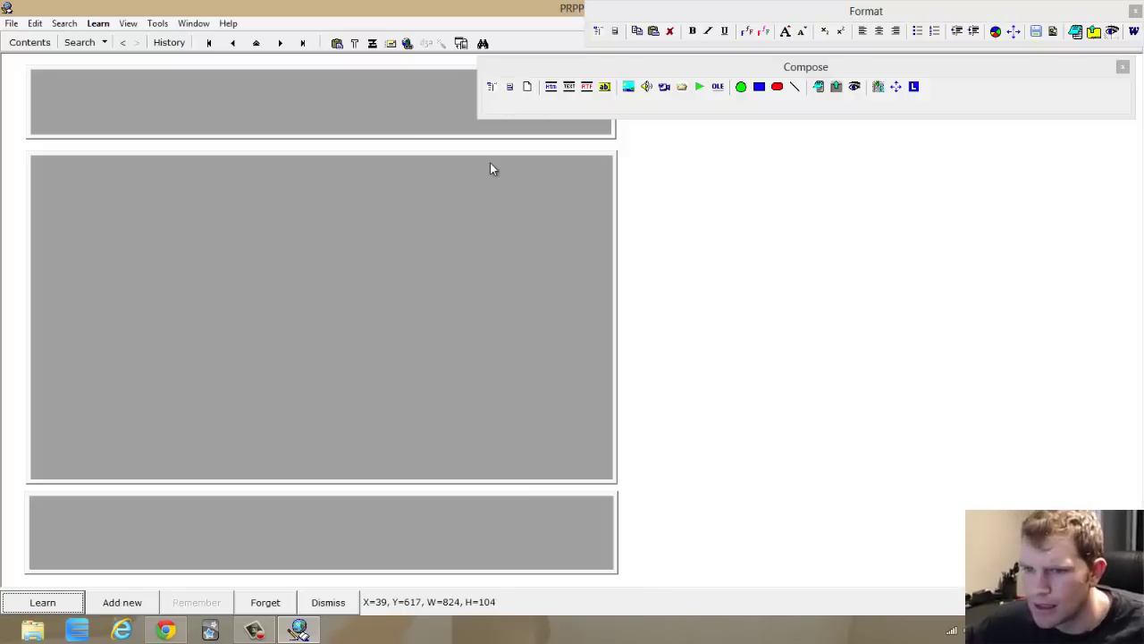
# Adjust component settings from the element toolbar
pyautogui.click(896, 86)
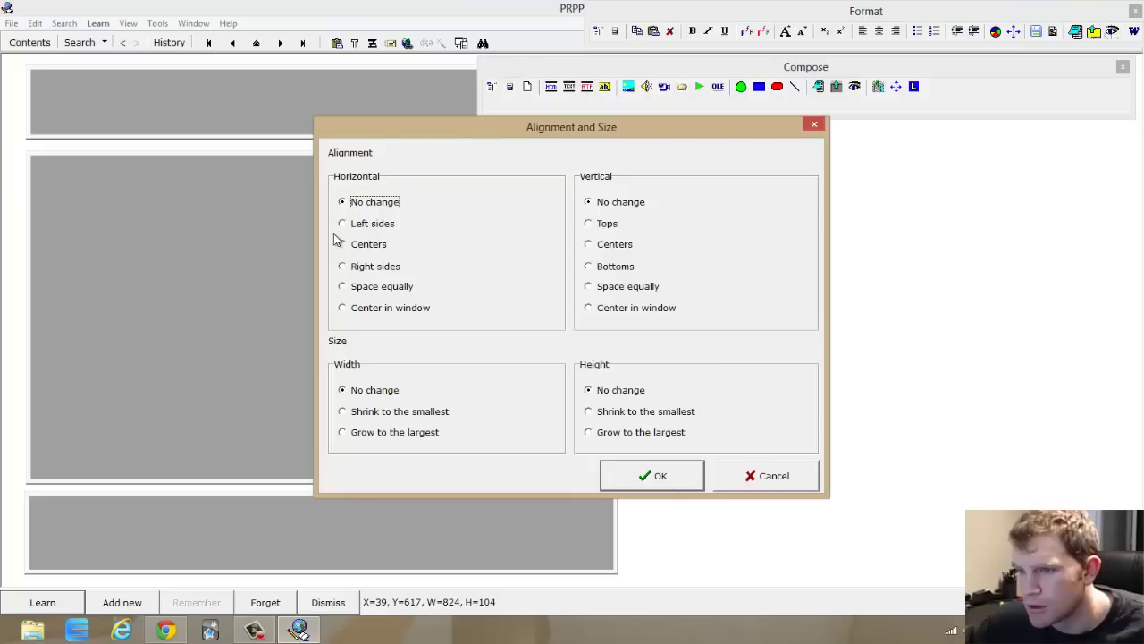
pyautogui.click(344, 225)
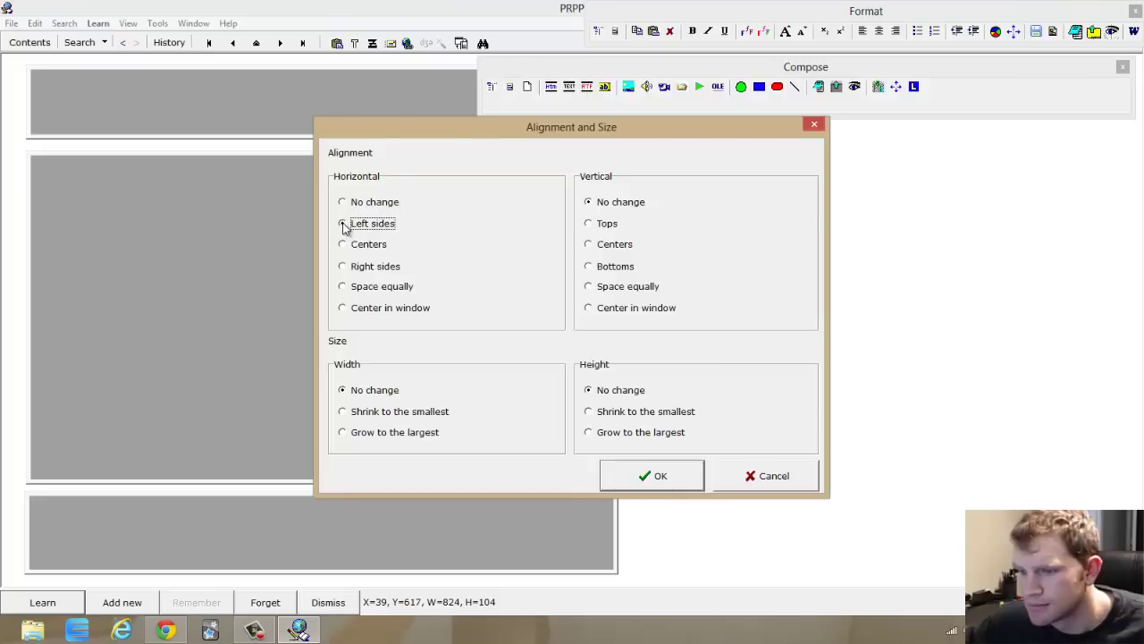
pyautogui.click(343, 435)
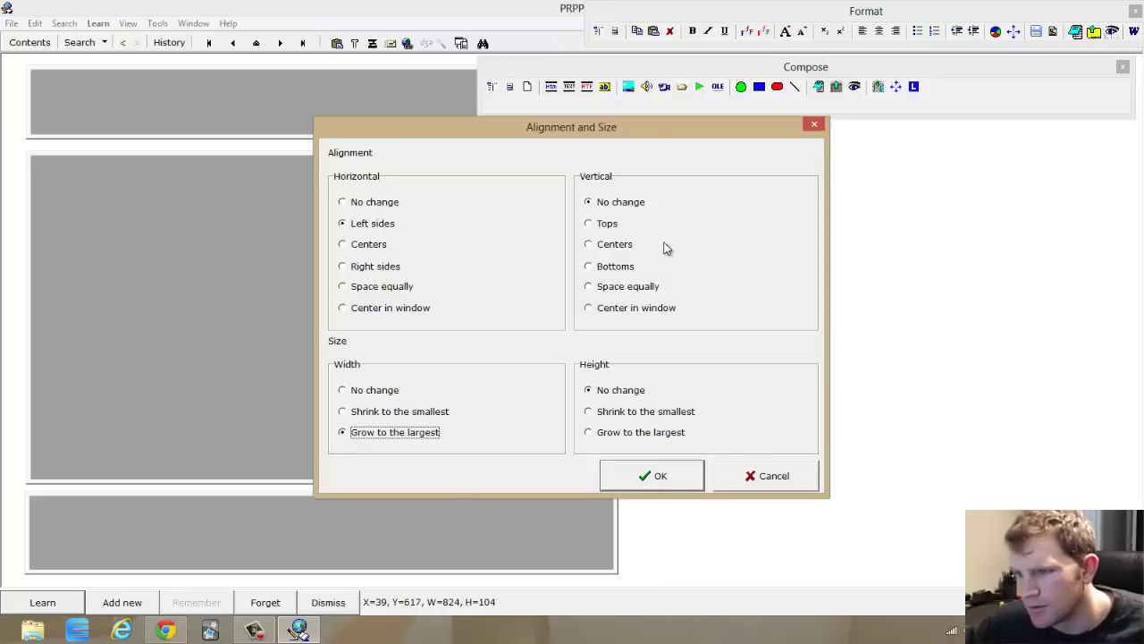
pyautogui.click(657, 481)
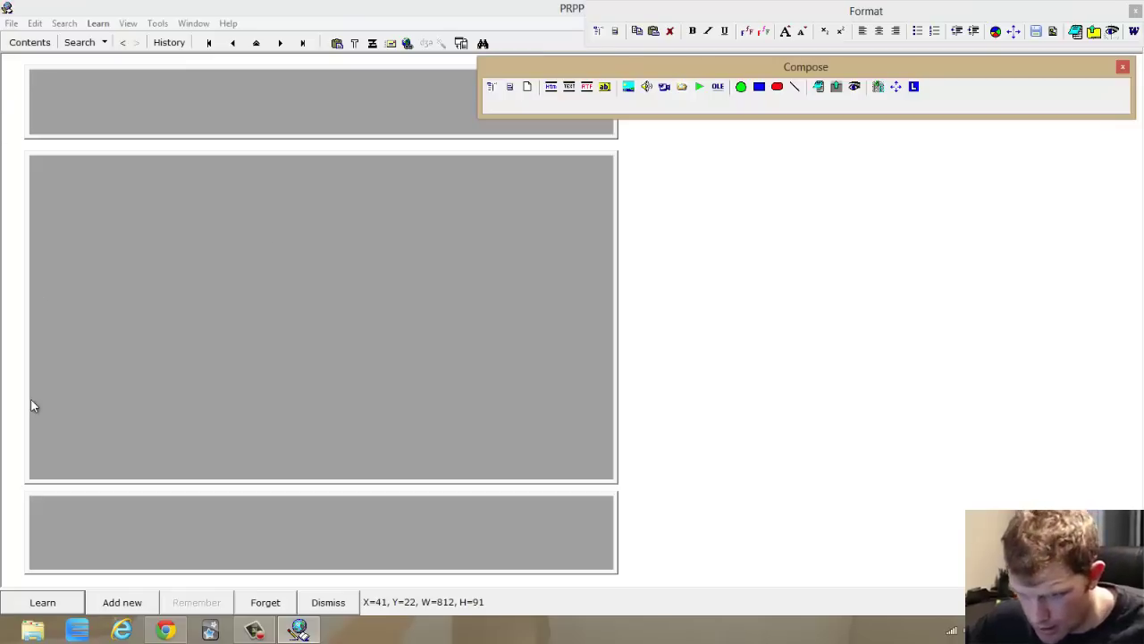
pyautogui.click(251, 152)
pyautogui.moveTo(251, 153); pyautogui.dragTo(251, 149)
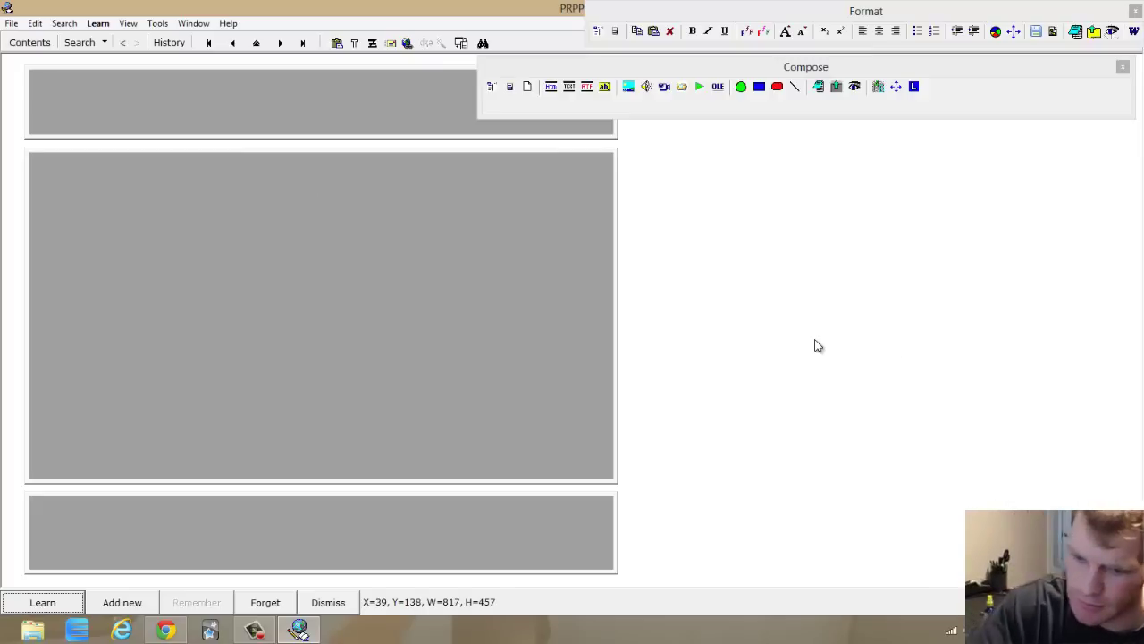
pyautogui.press('Escape')
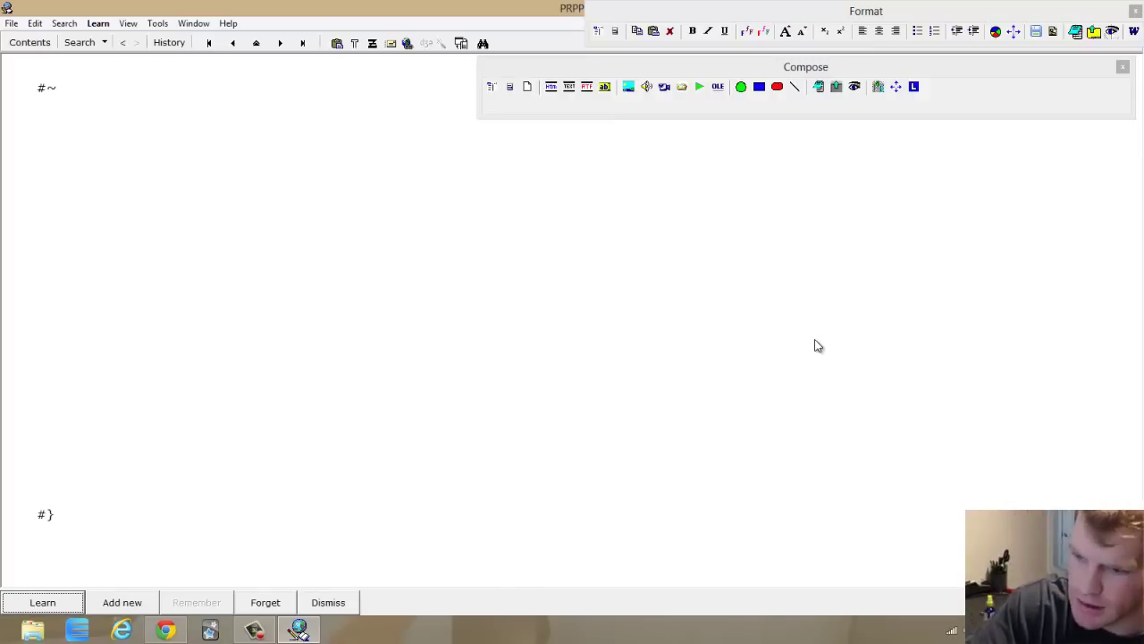
# Review the components through their context menus and the component list
pyautogui.click(157, 86)
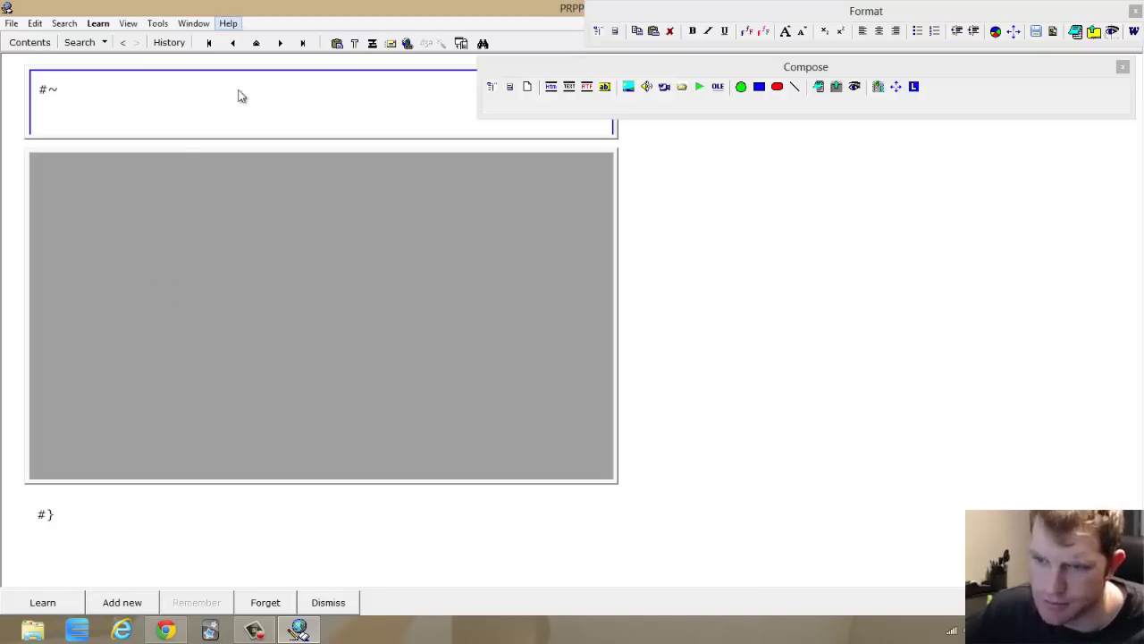
pyautogui.click(295, 546)
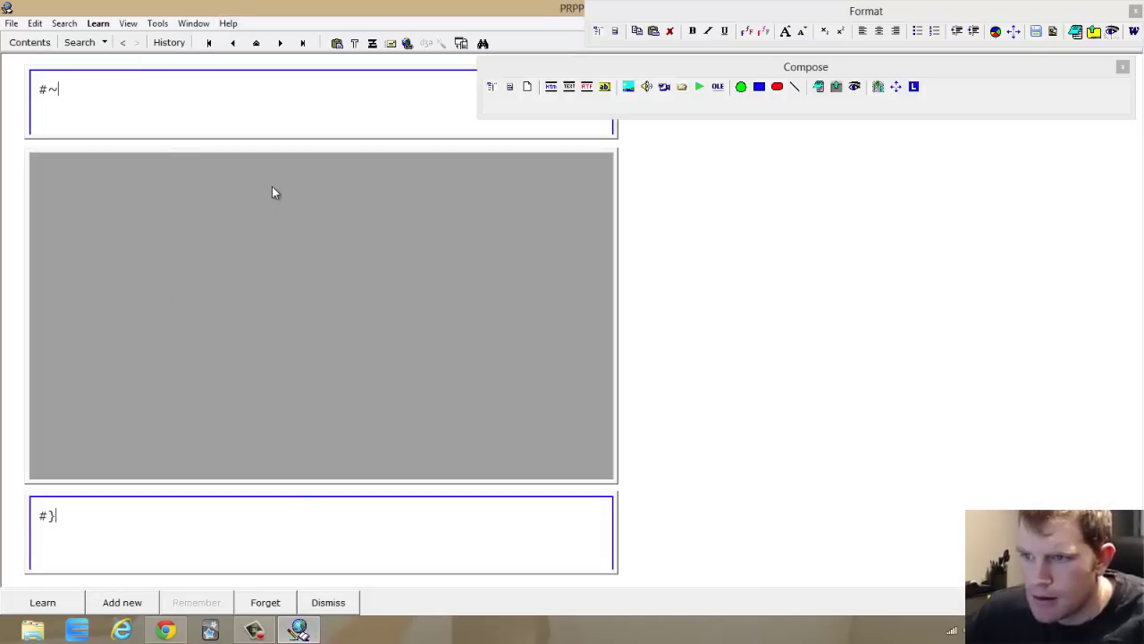
pyautogui.rightClick(271, 222)
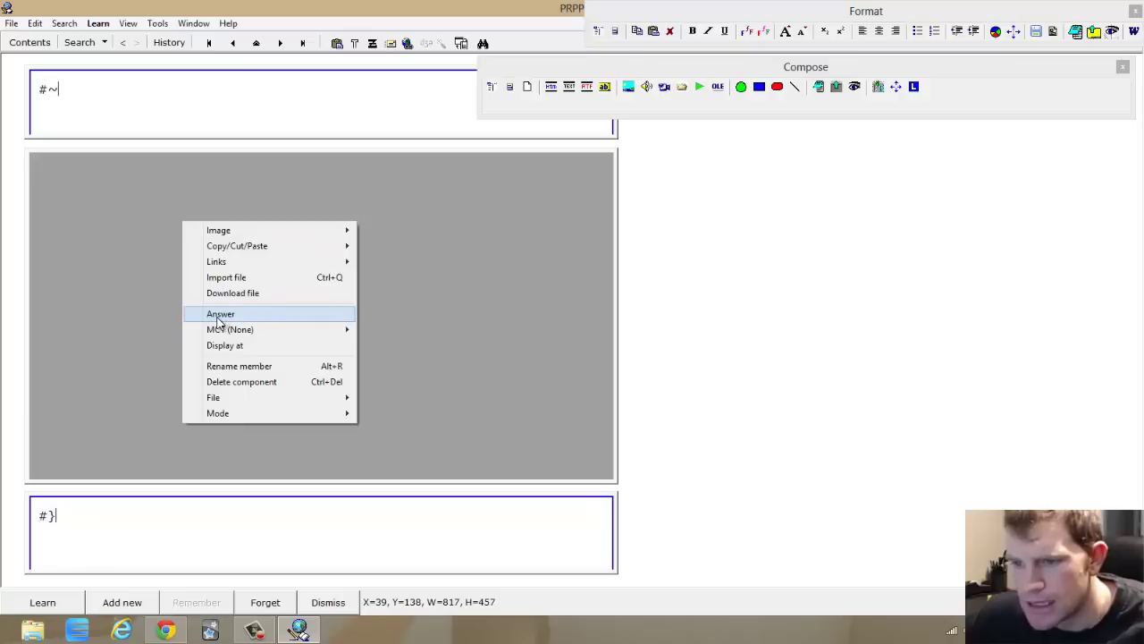
pyautogui.rightClick(411, 266)
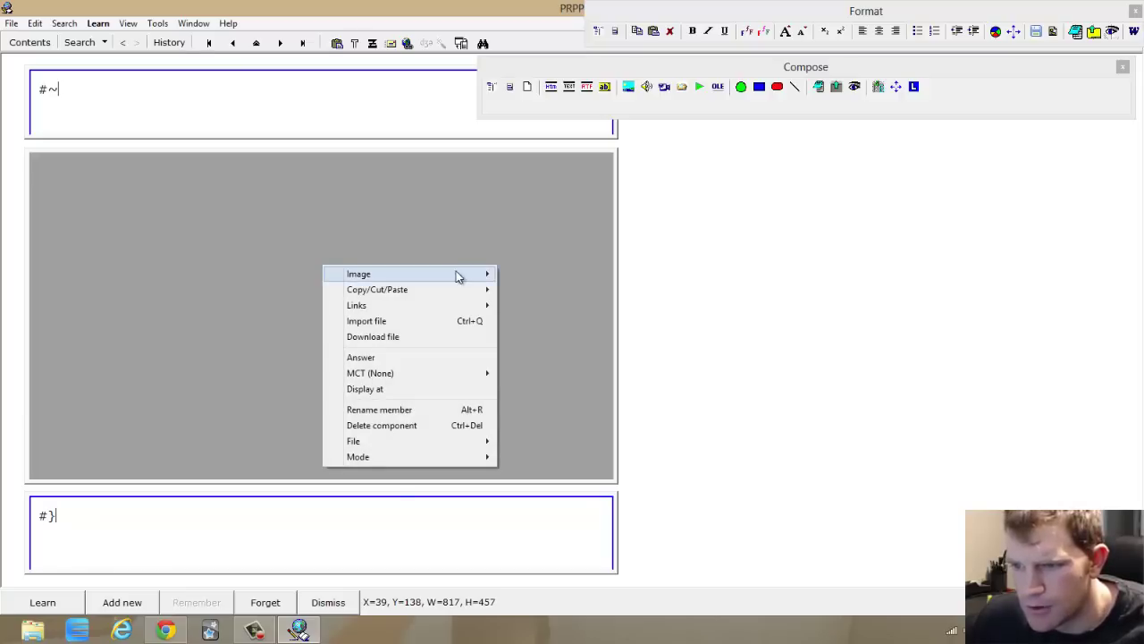
pyautogui.rightClick(718, 342)
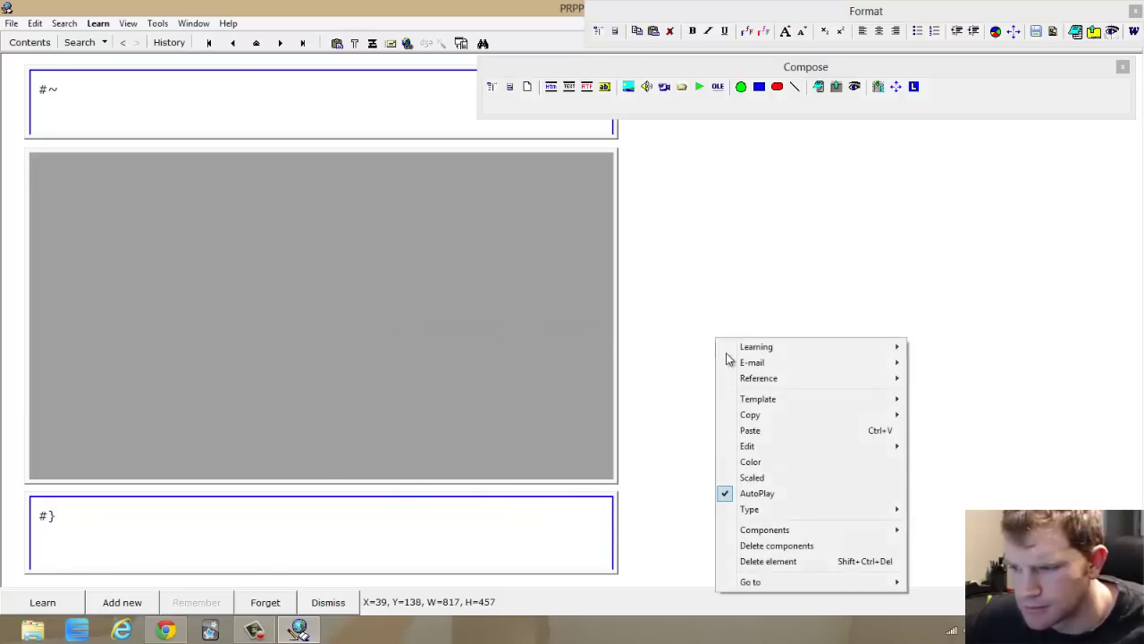
pyautogui.moveTo(792, 531)
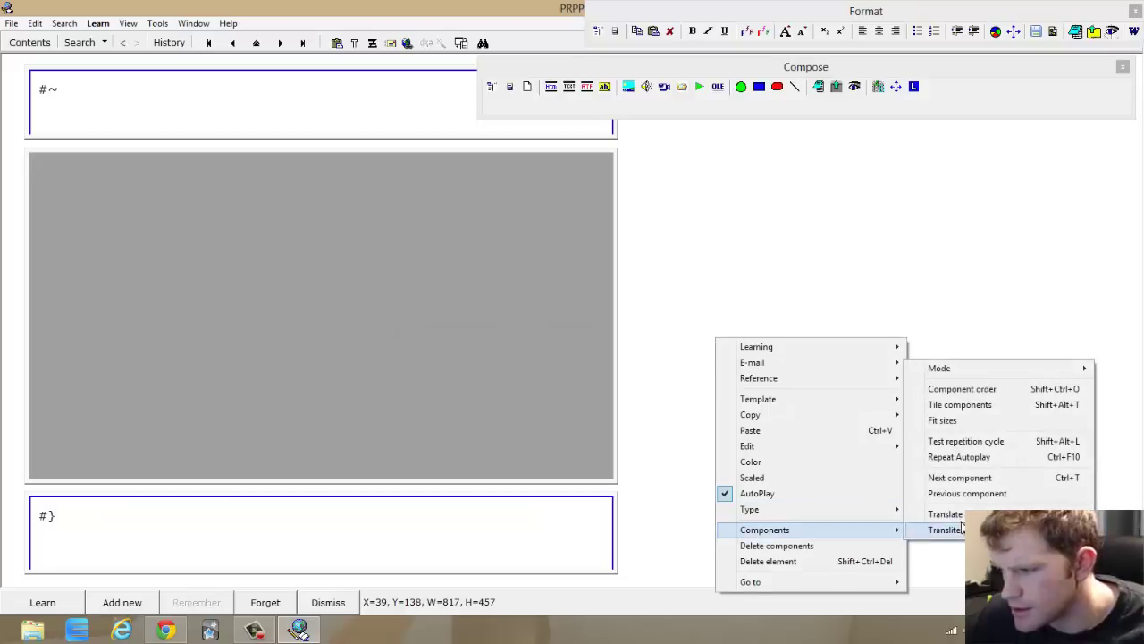
pyautogui.click(1004, 395)
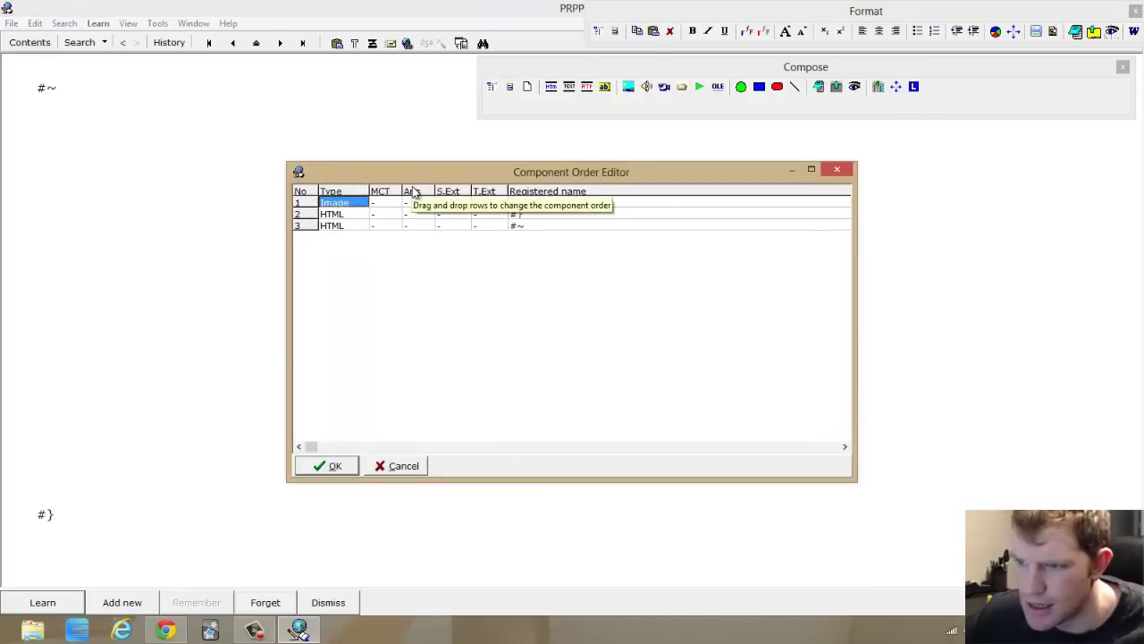
pyautogui.click(840, 173)
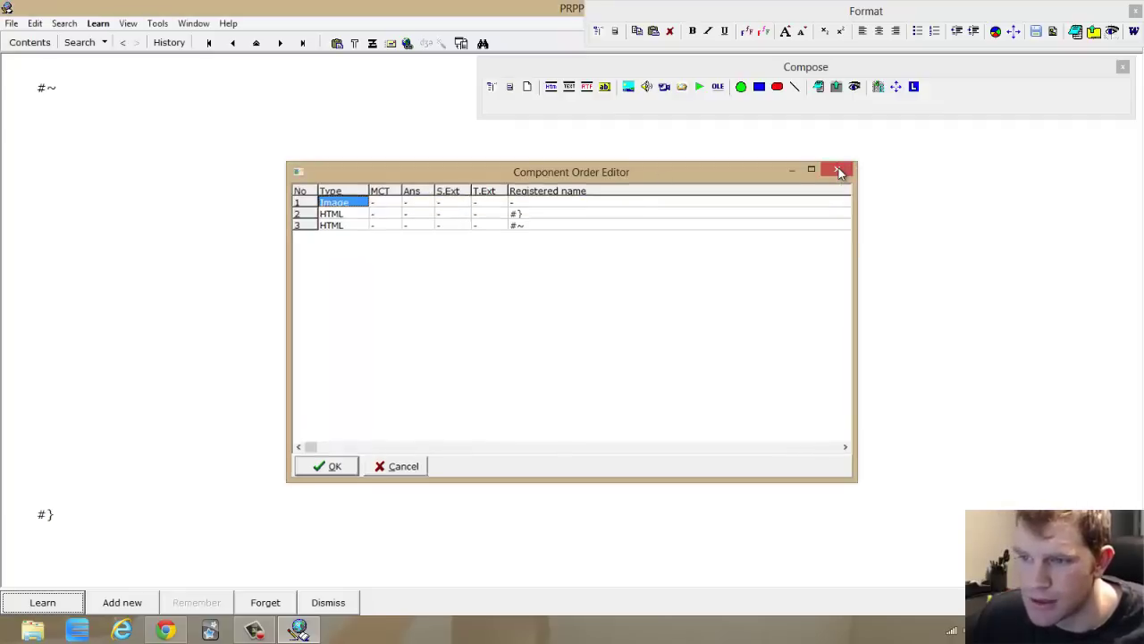
# Adjust the lower text component's options through its context menu
pyautogui.click(324, 101)
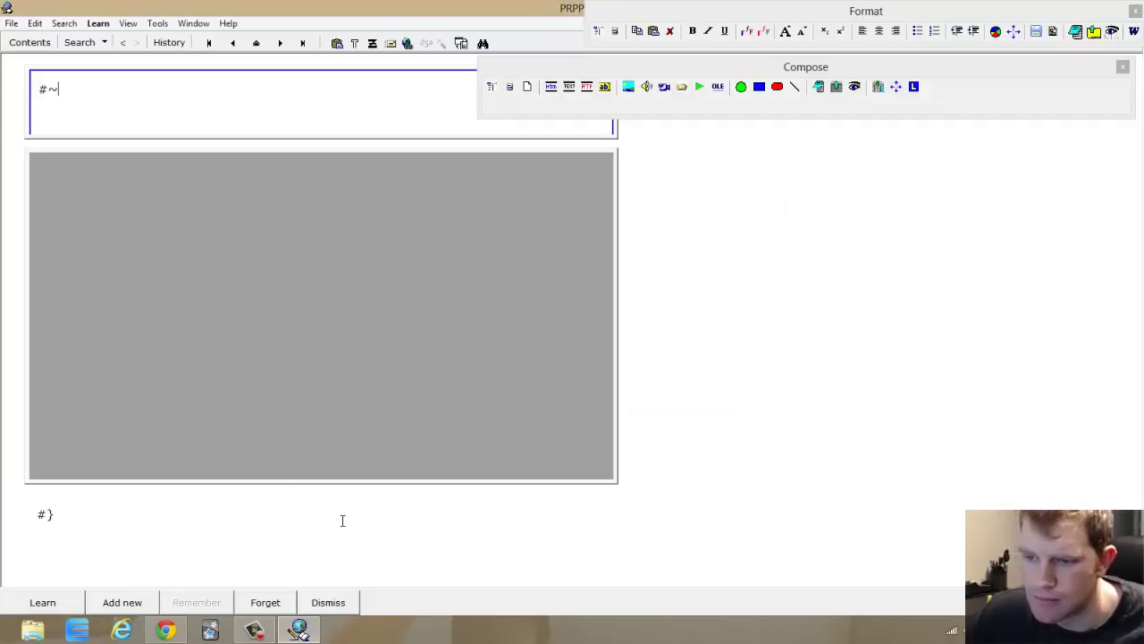
pyautogui.click(343, 521)
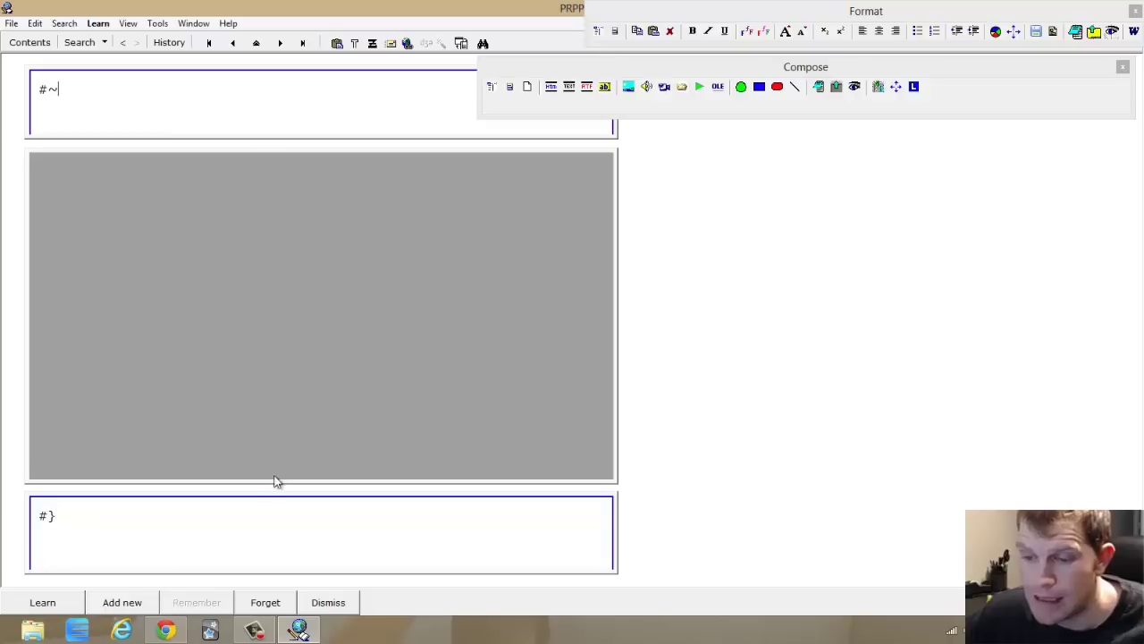
pyautogui.rightClick(276, 519)
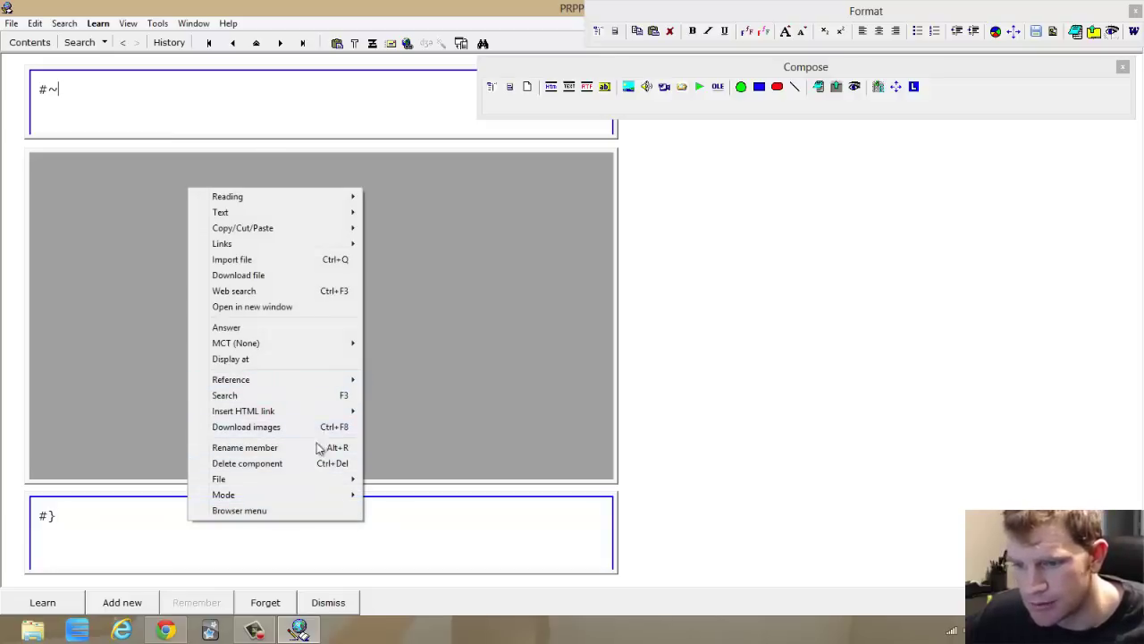
pyautogui.click(314, 328)
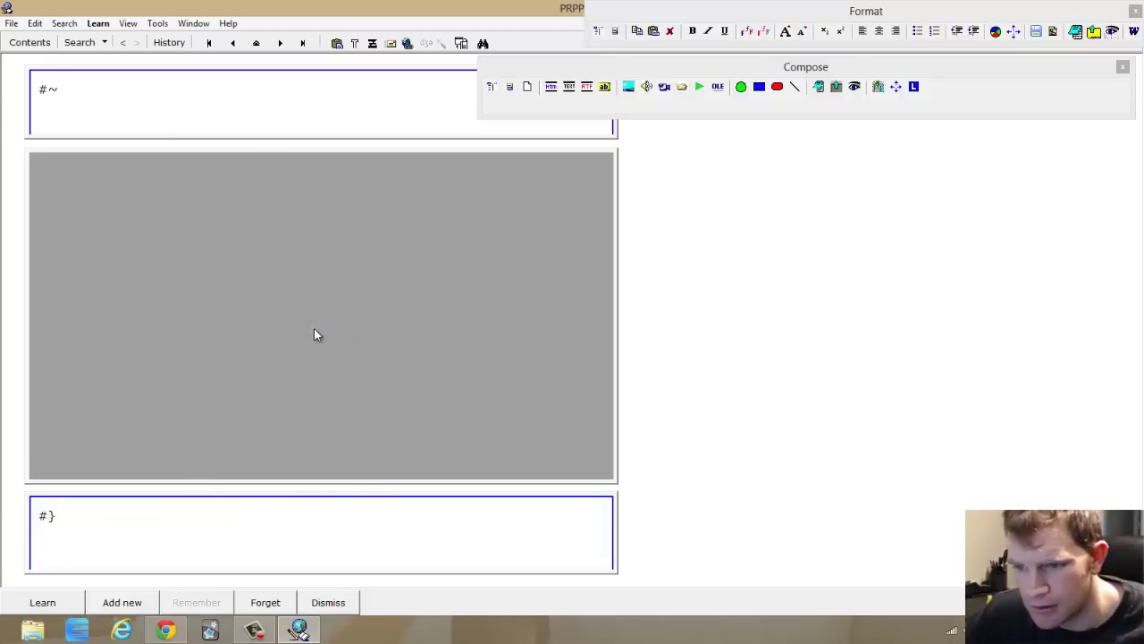
pyautogui.rightClick(266, 536)
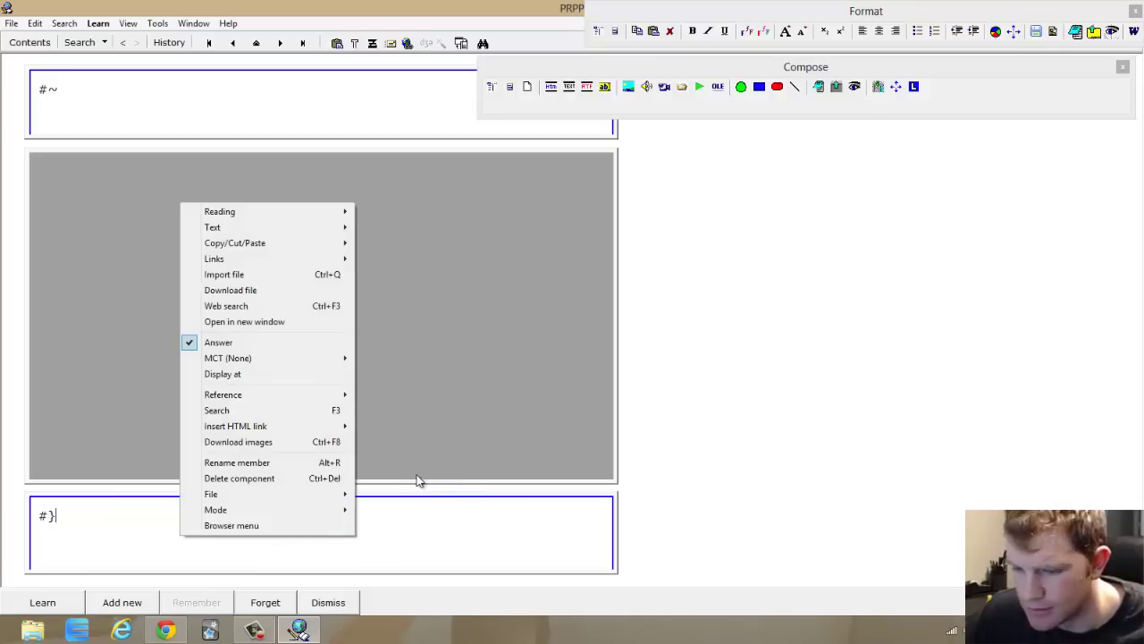
pyautogui.click(84, 512)
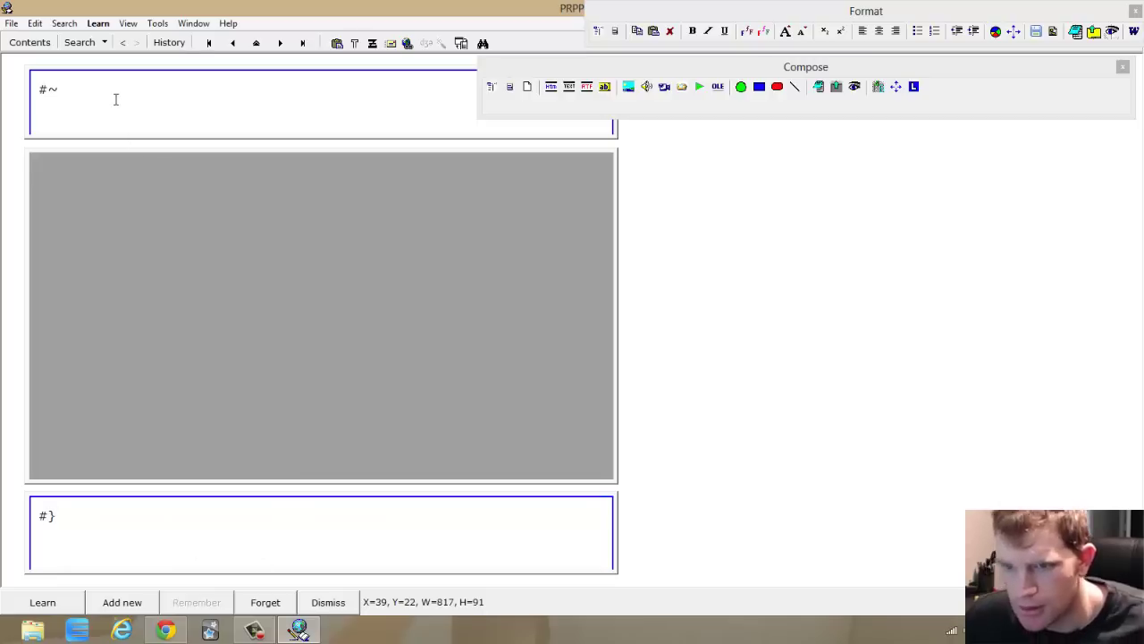
# Enter placeholder text 'Question here' and 'Answer Herea' in the question and answer fields
pyautogui.moveTo(115, 97); pyautogui.dragTo(24, 90)
pyautogui.write('Qu')
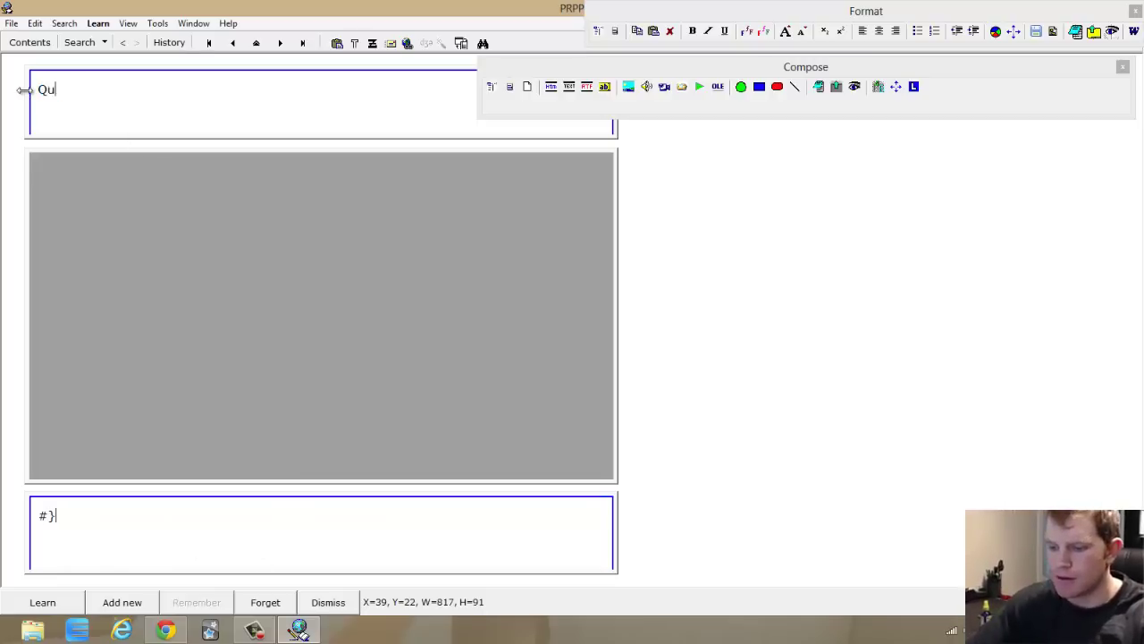
pyautogui.write('estion here')
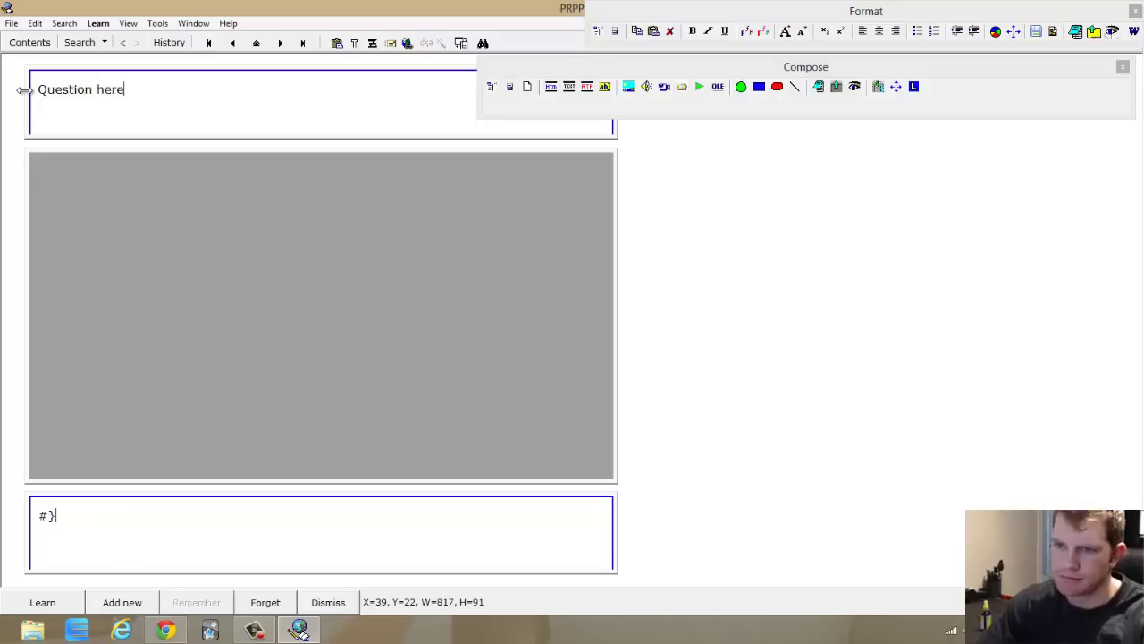
pyautogui.press('Escape')
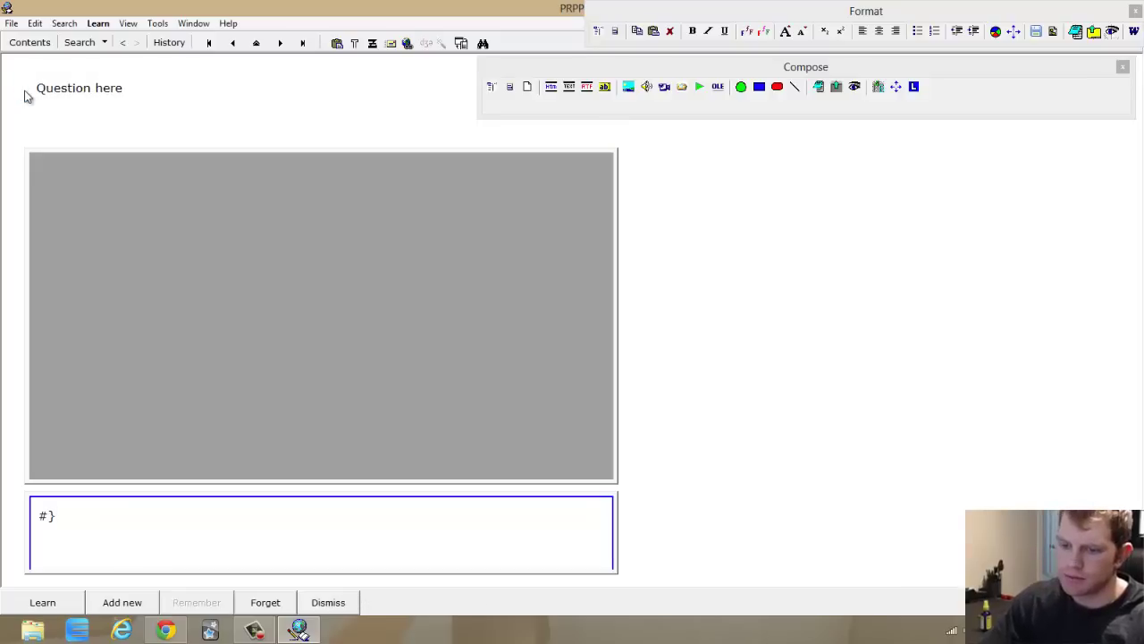
pyautogui.doubleClick(78, 516)
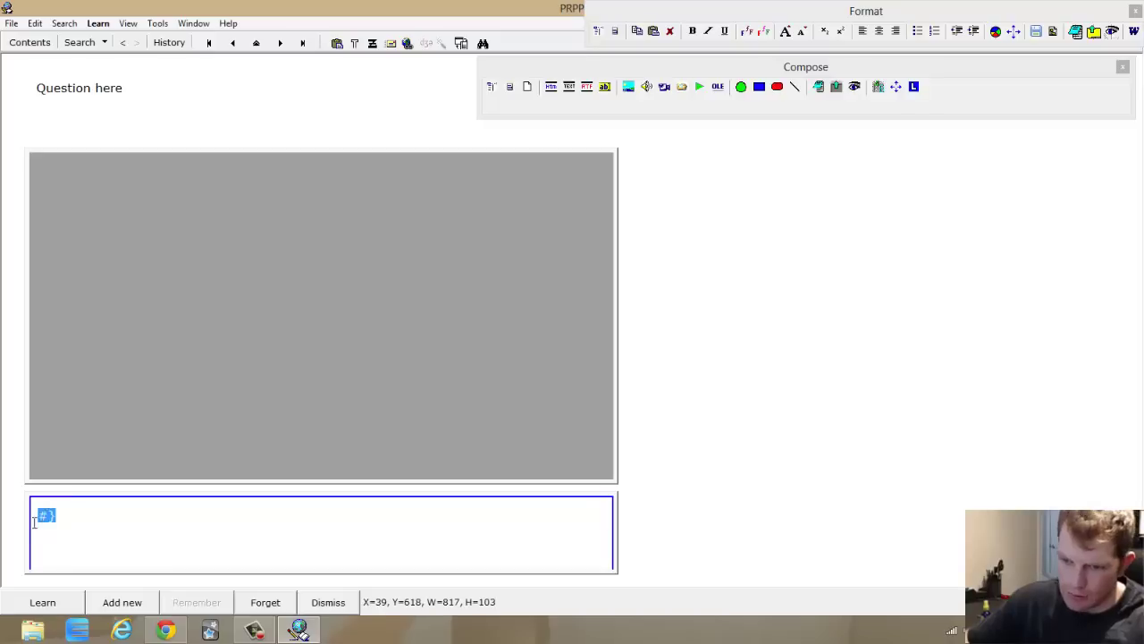
pyautogui.write('Answe')
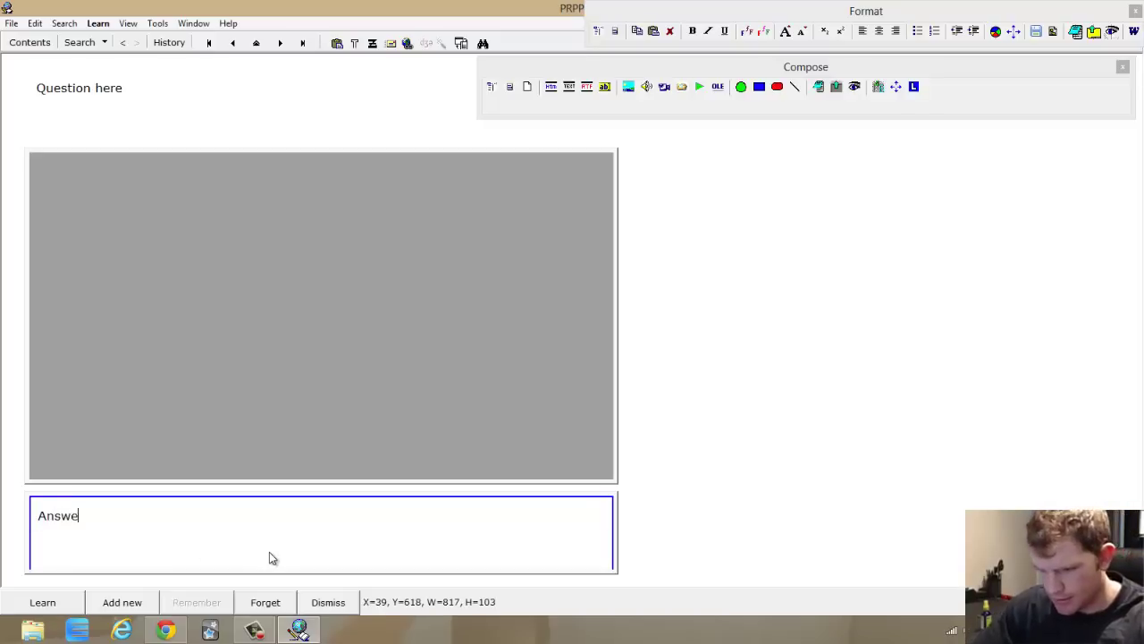
pyautogui.write('r Here')
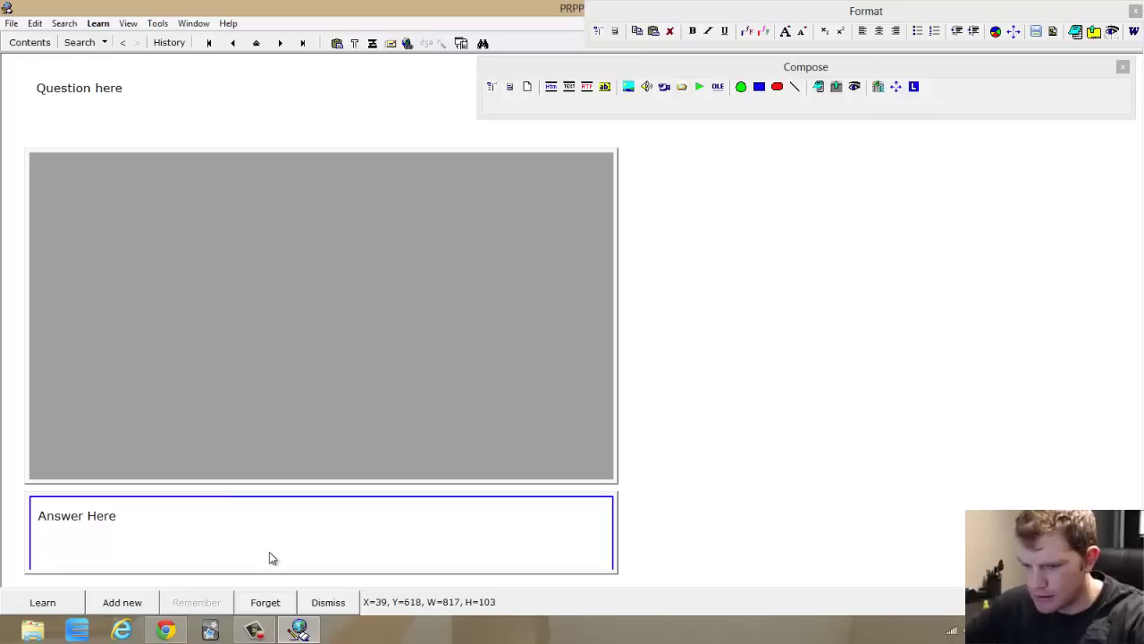
pyautogui.write('a')
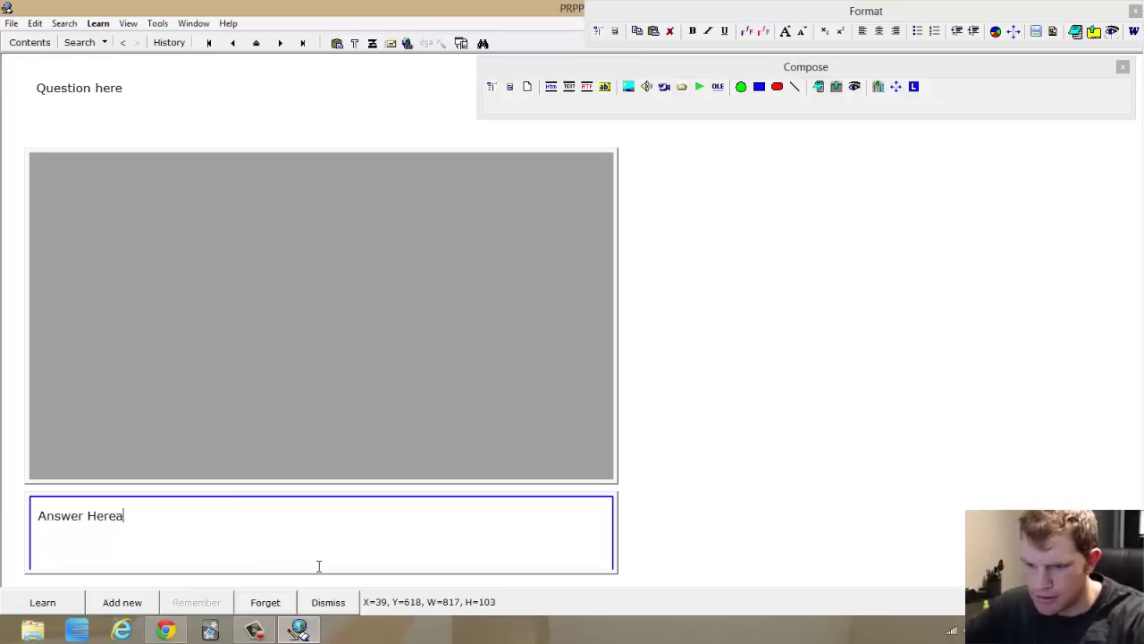
# Paste a screen capture into the image component and trim the answer text to 'Answer Here'
pyautogui.press('Print')
pyautogui.moveTo(712, 420); pyautogui.dragTo(30, 643)
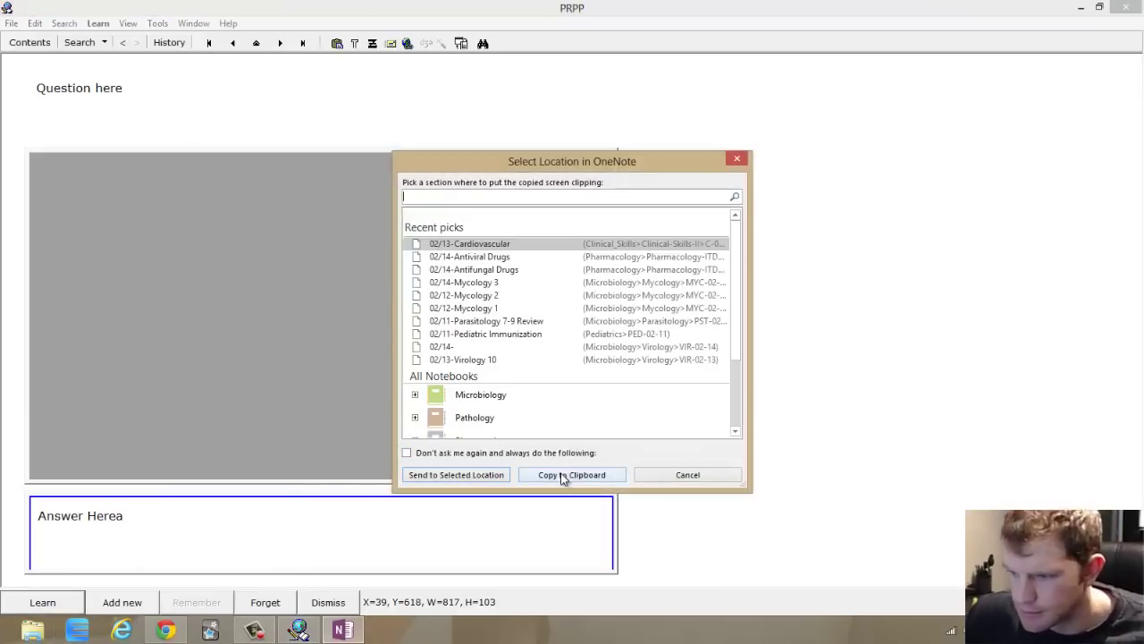
pyautogui.click(563, 474)
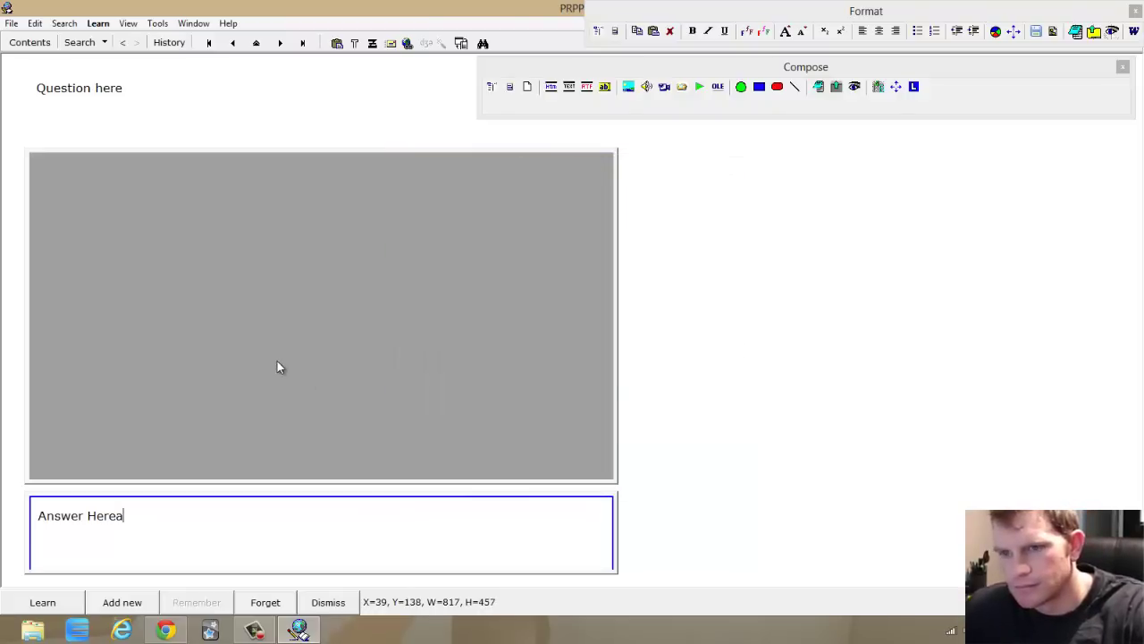
pyautogui.hotkey('ctrl', 'v')
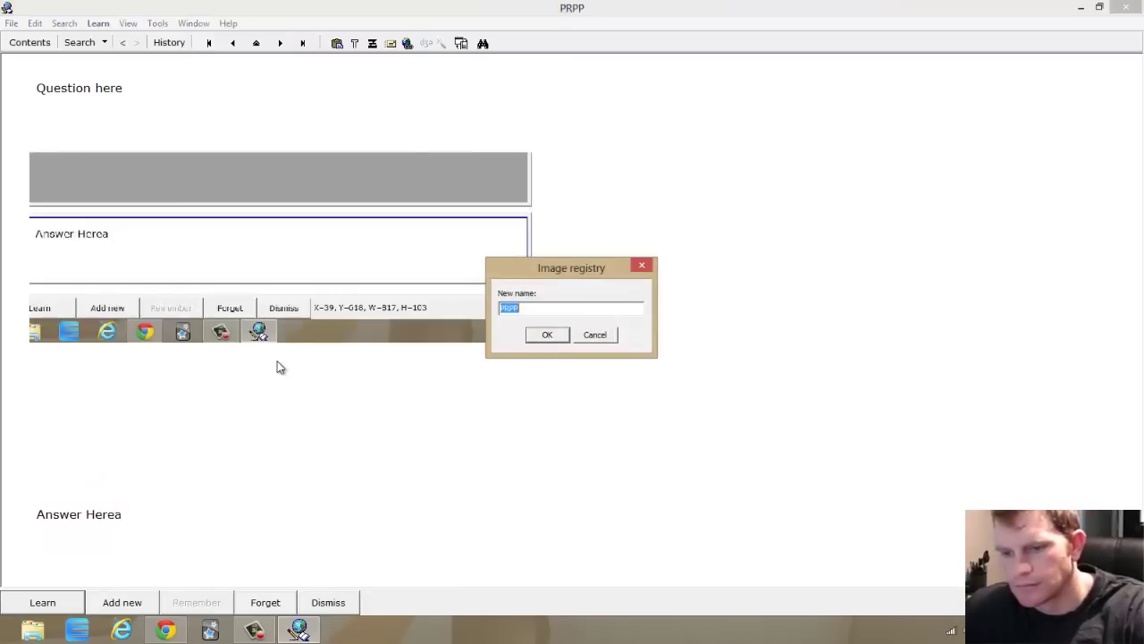
pyautogui.click(544, 336)
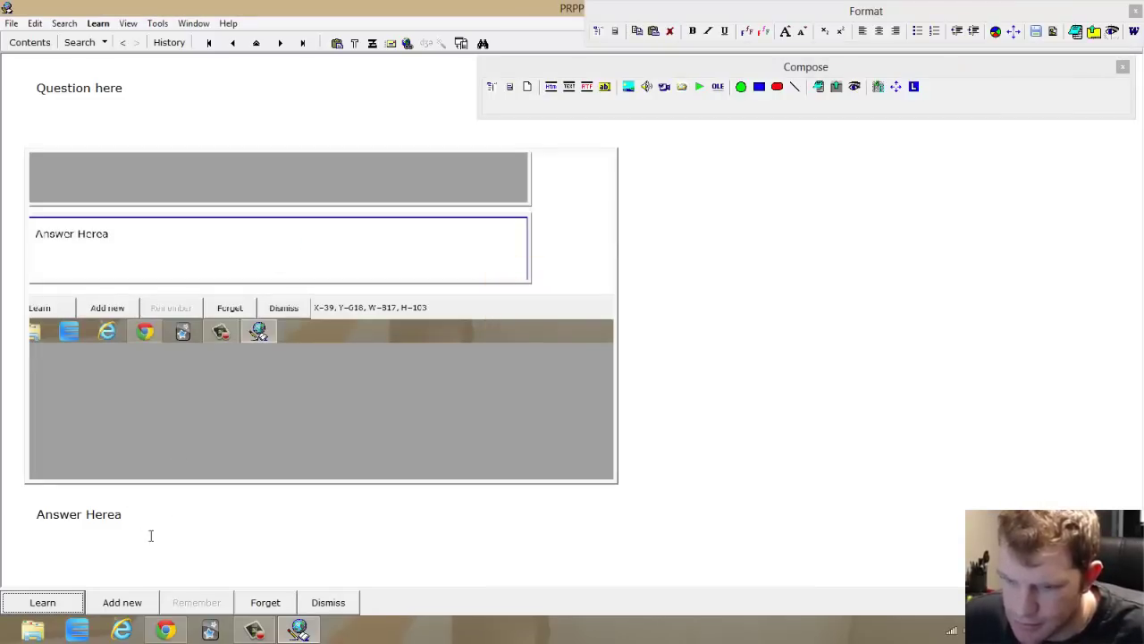
pyautogui.click(136, 519)
pyautogui.press('BackSpace')
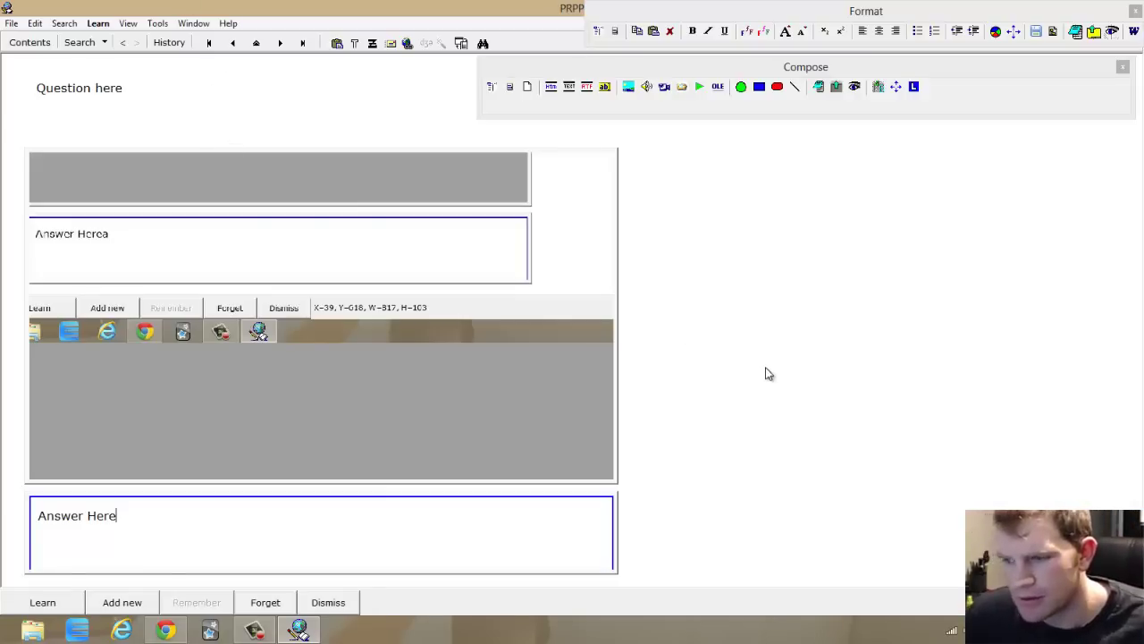
# Save the layout through the item's context menu as template 'image new'
pyautogui.rightClick(757, 336)
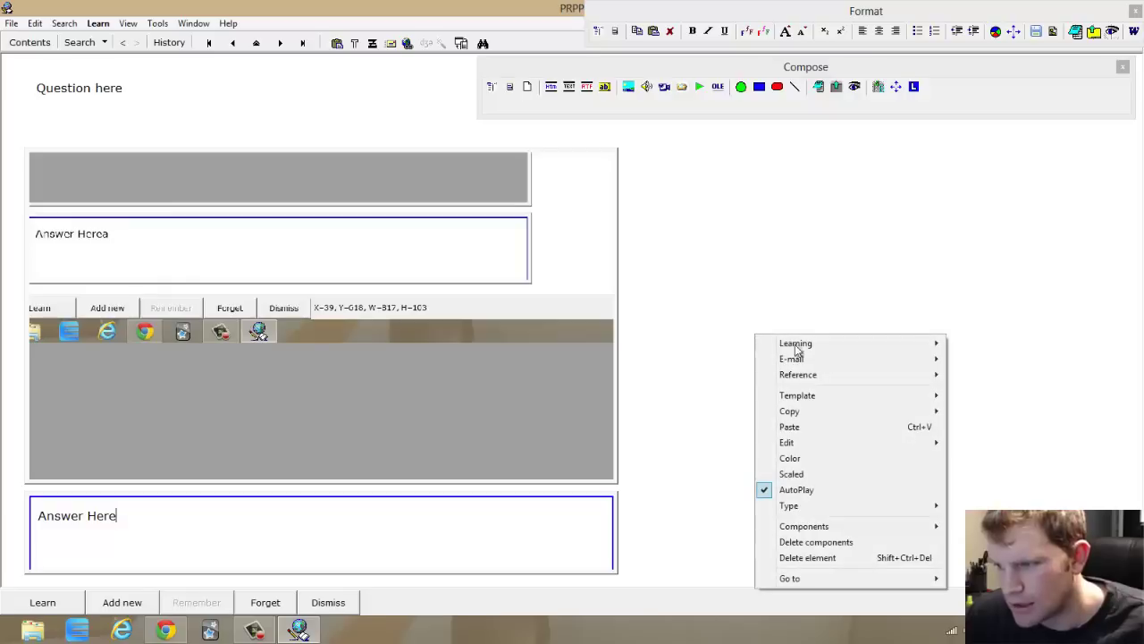
pyautogui.moveTo(909, 396)
pyautogui.rightClick(567, 556)
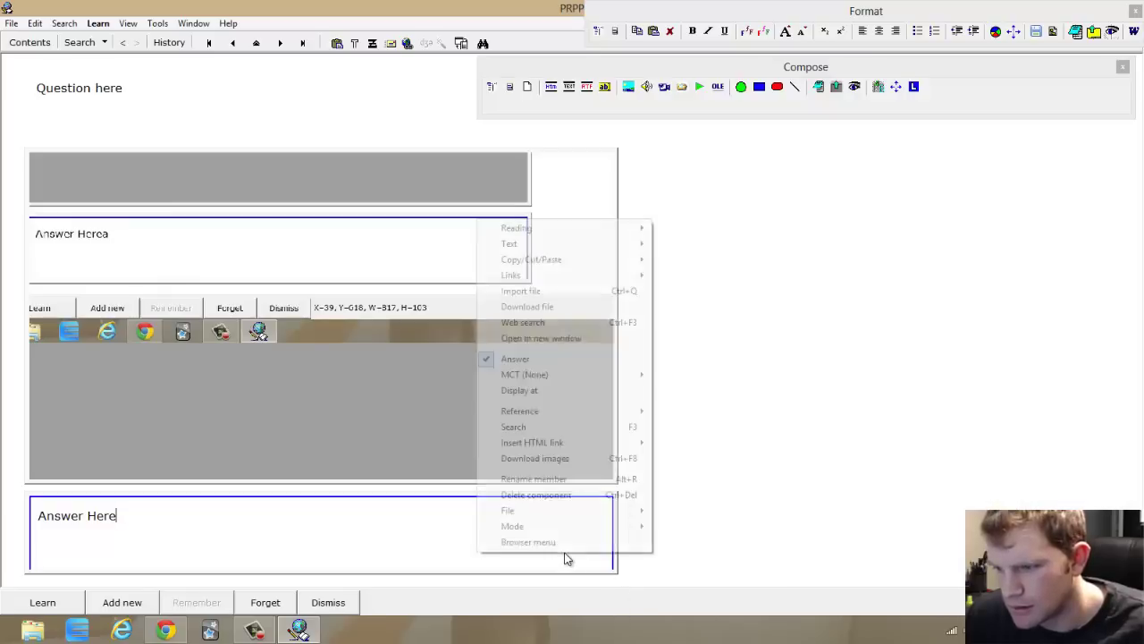
pyautogui.rightClick(815, 376)
pyautogui.rightClick(815, 463)
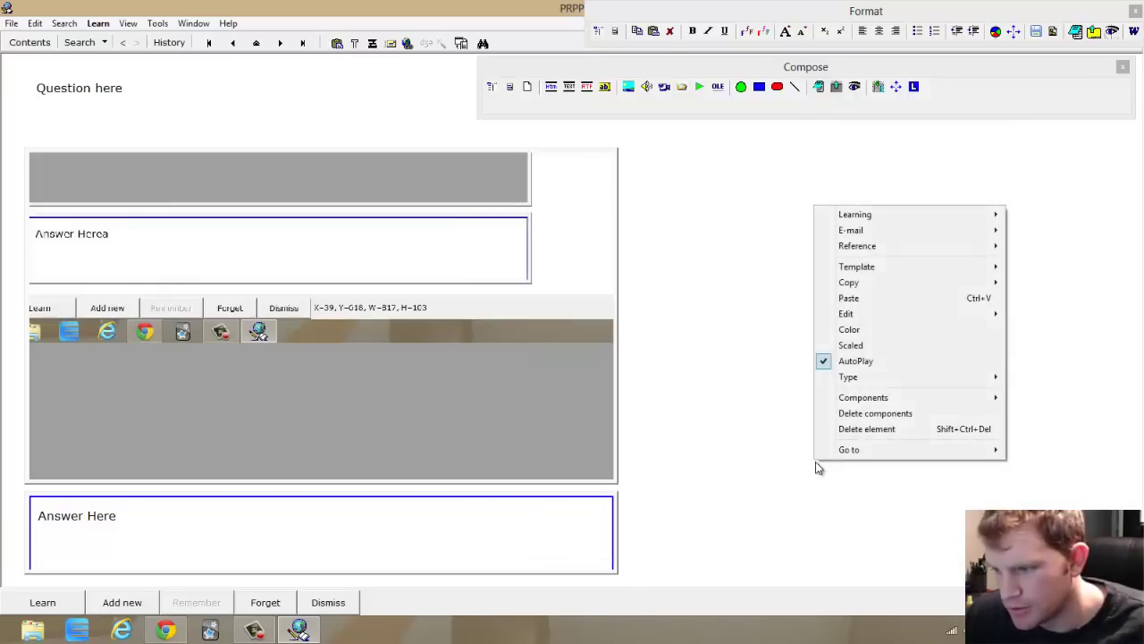
pyautogui.moveTo(932, 267)
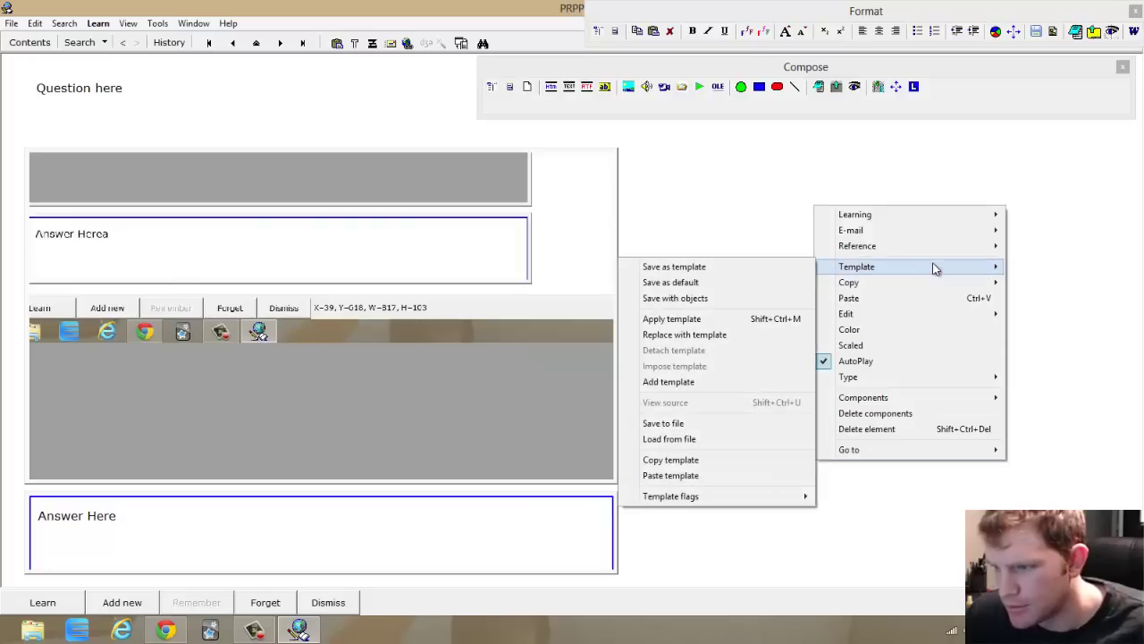
pyautogui.click(722, 268)
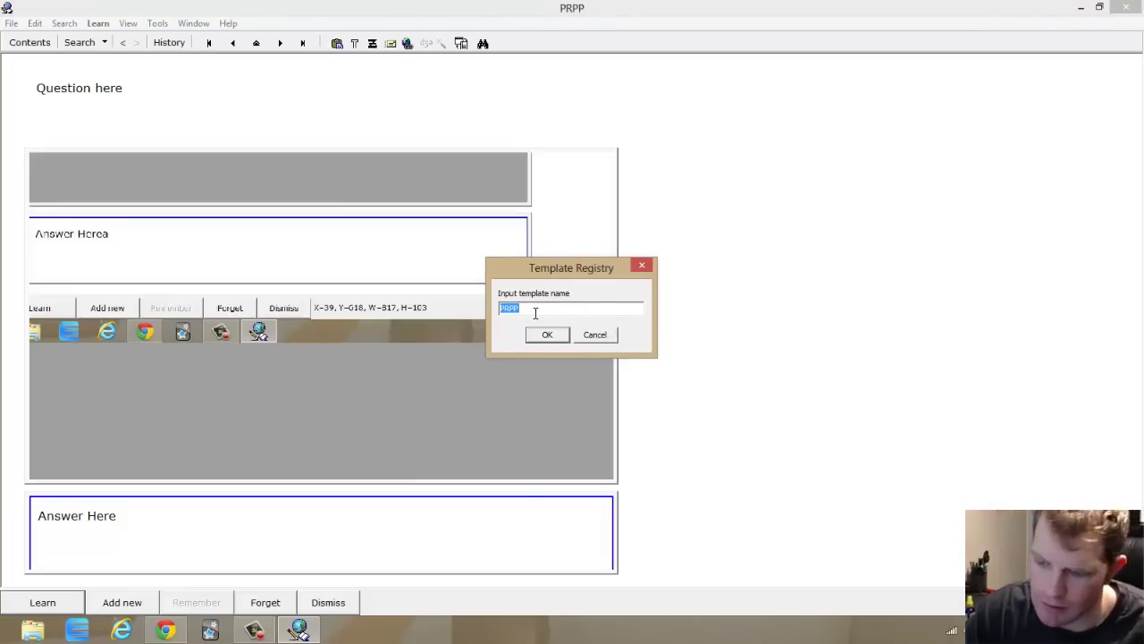
pyautogui.write('mage new')
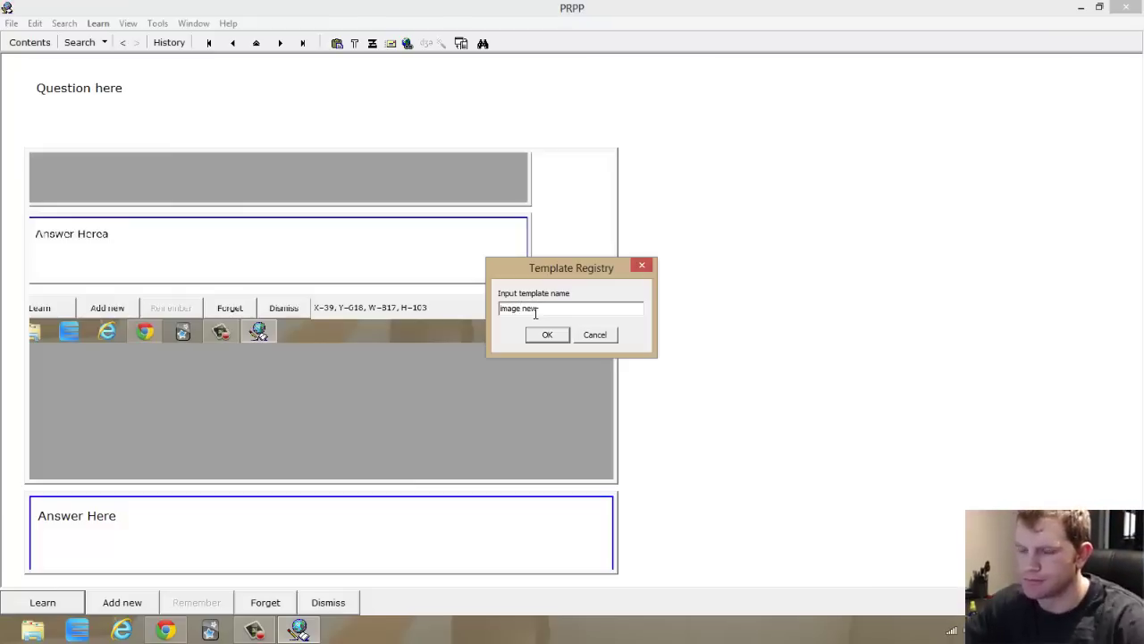
pyautogui.write('mage new')
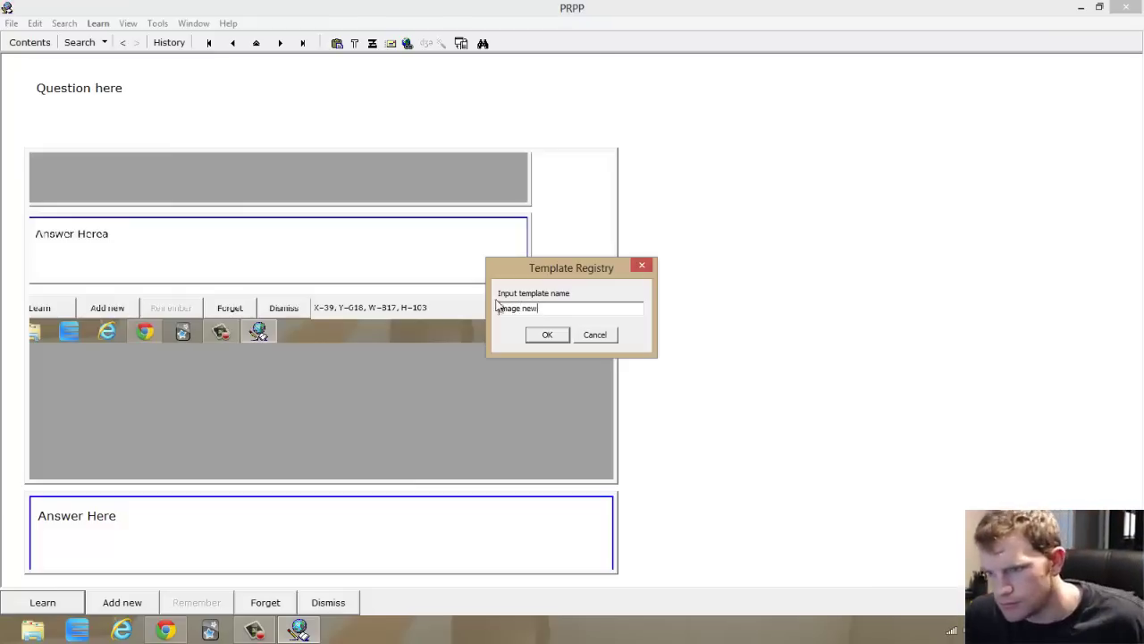
pyautogui.click(555, 337)
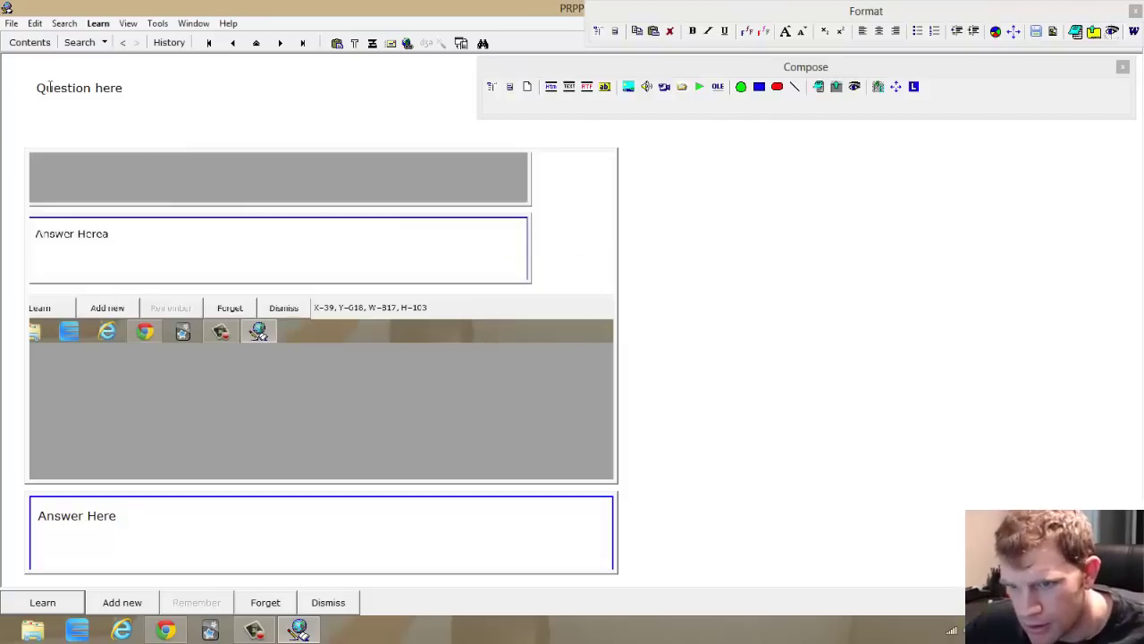
# Close the knowledge tree and add a new empty item from the Edit menu
pyautogui.click(25, 45)
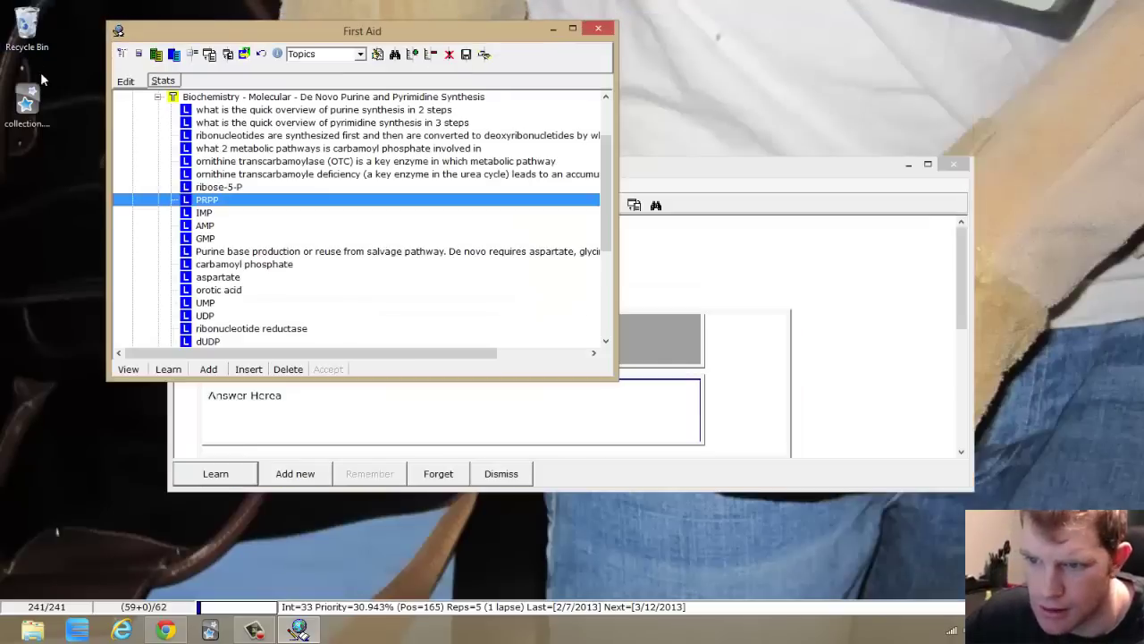
pyautogui.click(598, 30)
pyautogui.click(12, 23)
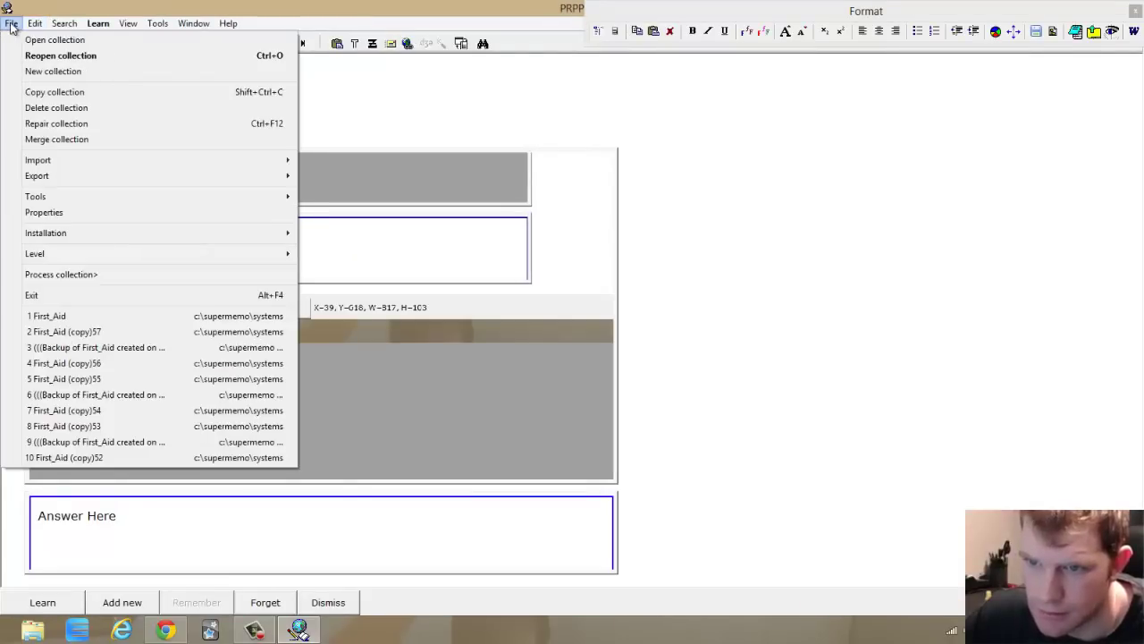
pyautogui.click(12, 23)
pyautogui.click(35, 23)
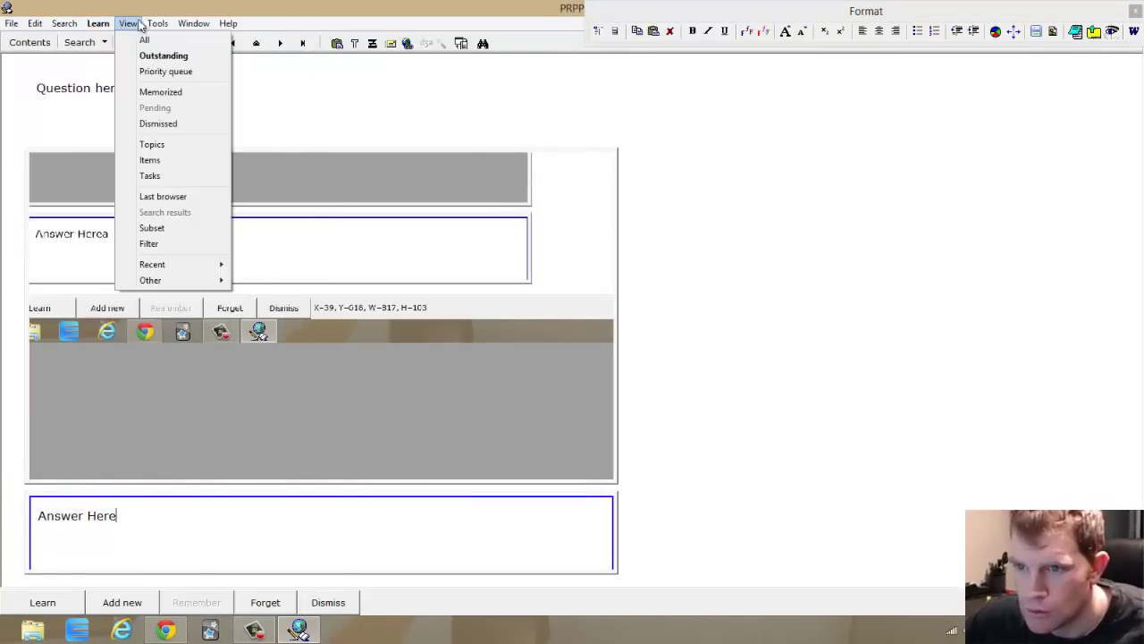
pyautogui.moveTo(150, 27)
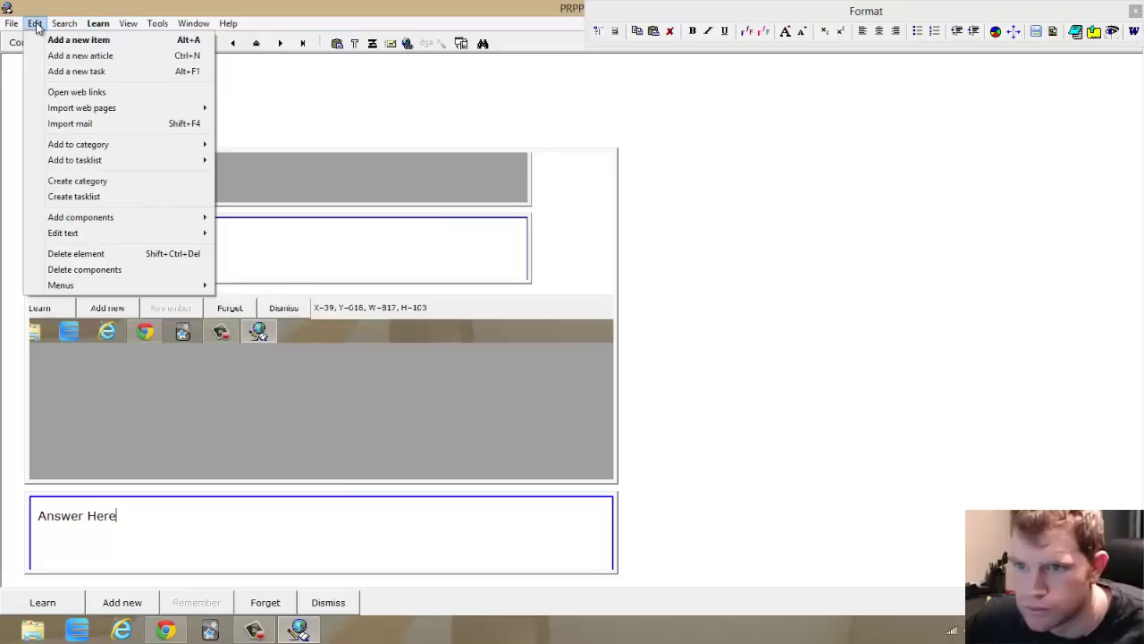
pyautogui.click(42, 40)
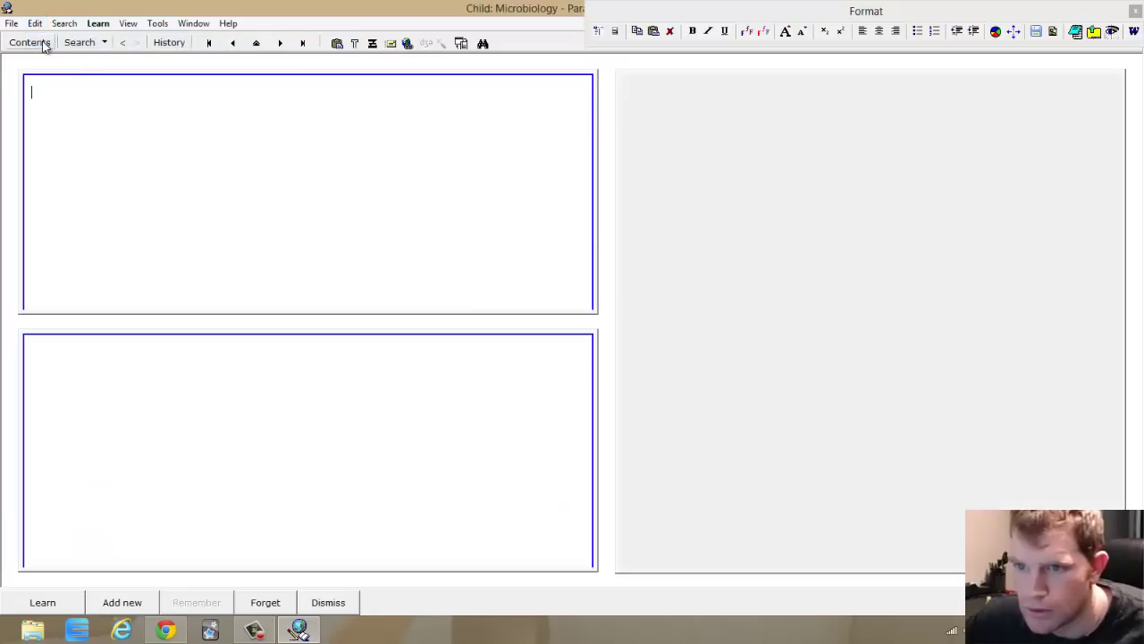
# Apply the 'image new' template to the new item
pyautogui.rightClick(490, 606)
pyautogui.moveTo(641, 405)
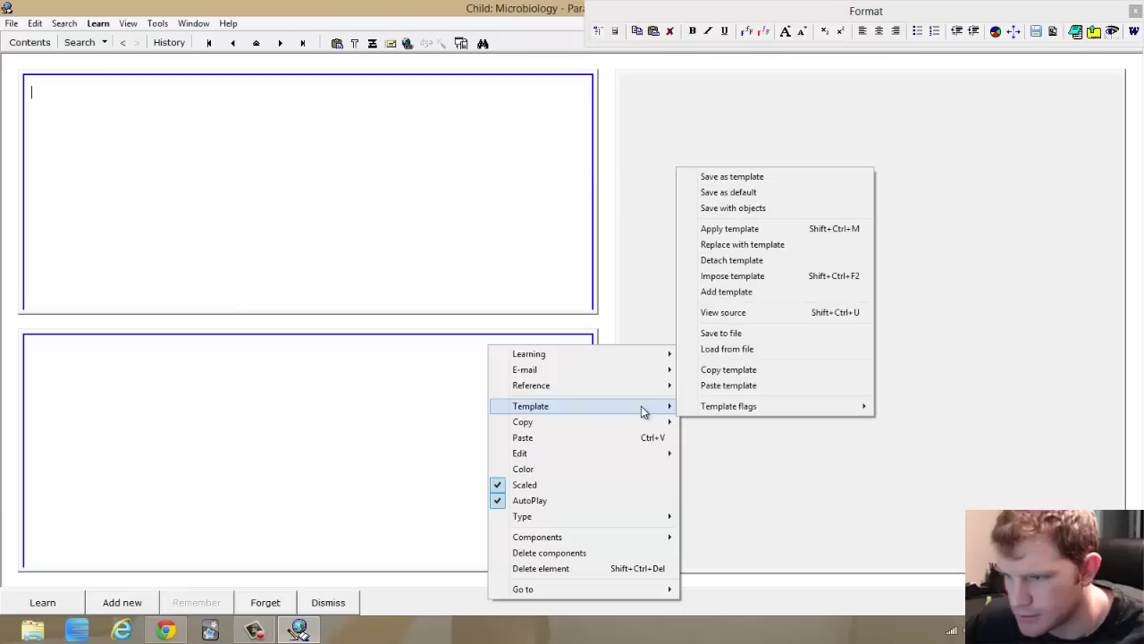
pyautogui.click(784, 229)
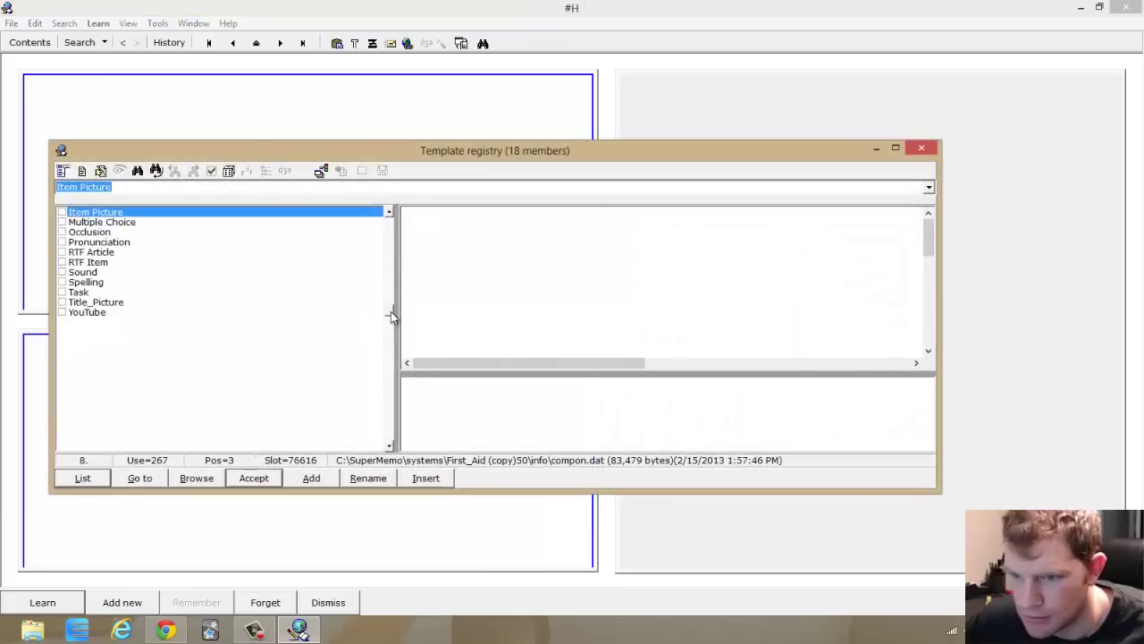
pyautogui.moveTo(392, 312); pyautogui.dragTo(399, 224)
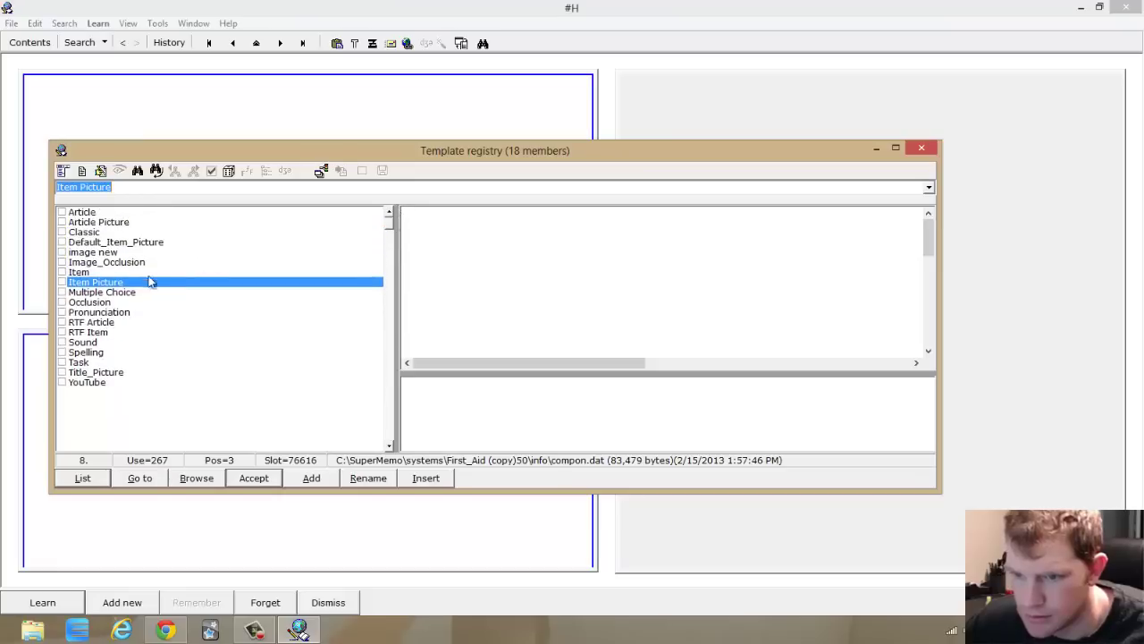
pyautogui.click(119, 254)
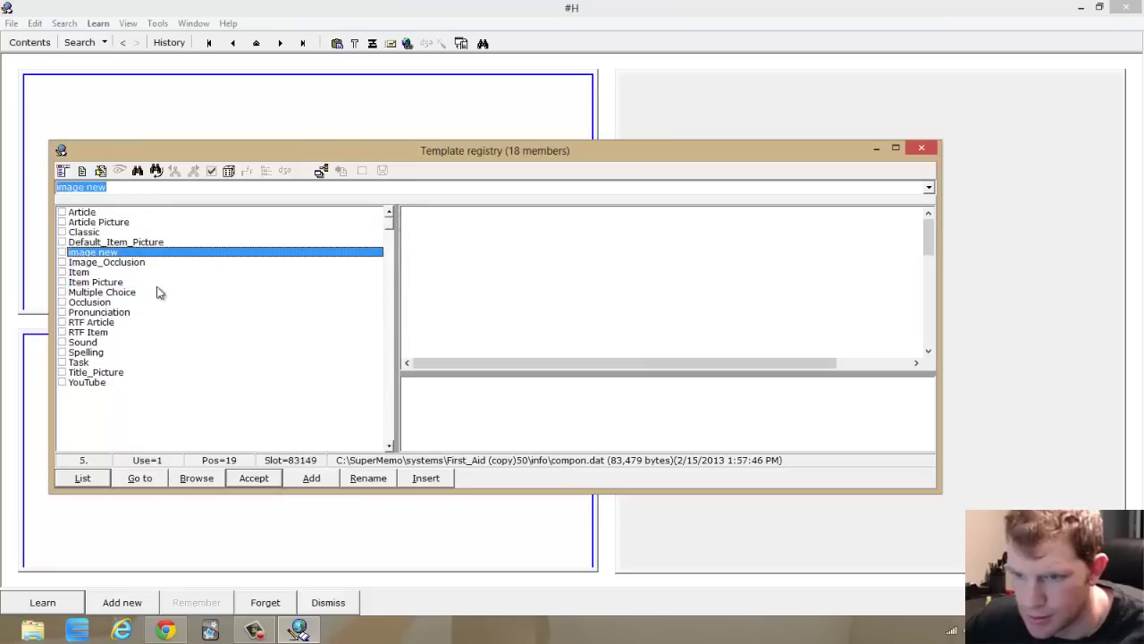
pyautogui.click(254, 480)
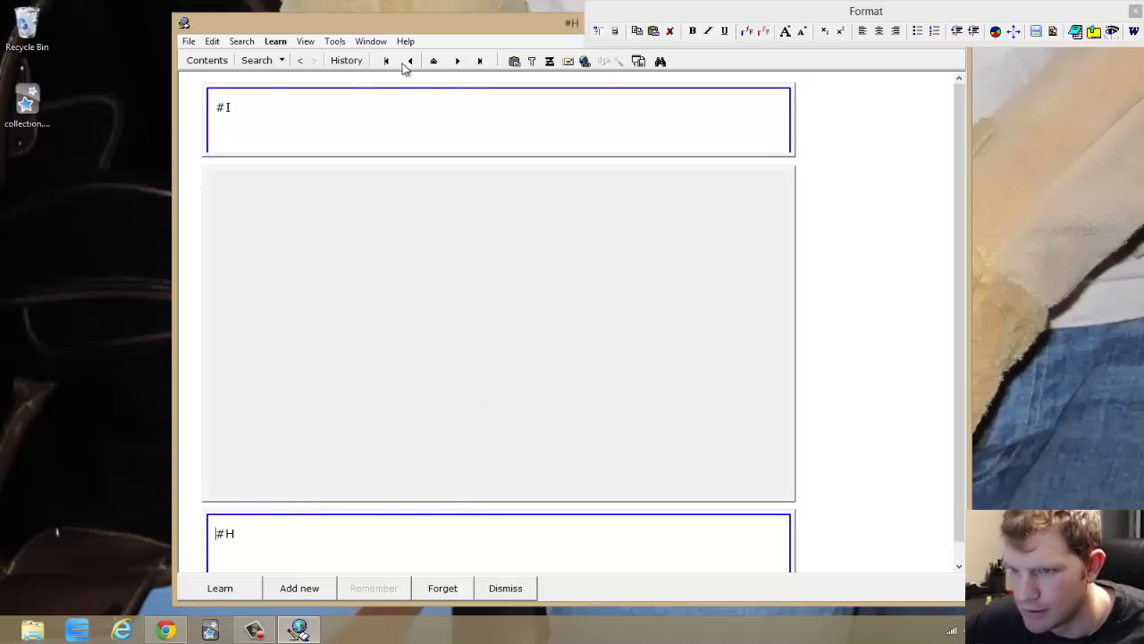
# Check the new item's #I question and #H answer fields, then open the pyrimidine synthesis overview item
pyautogui.click(346, 116)
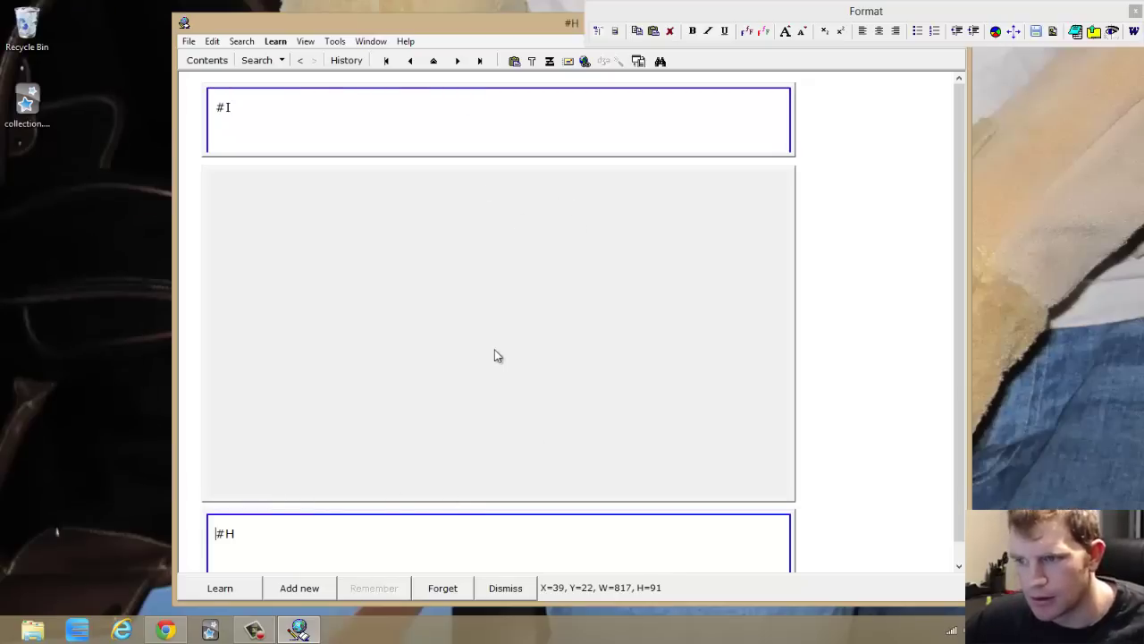
pyautogui.click(631, 544)
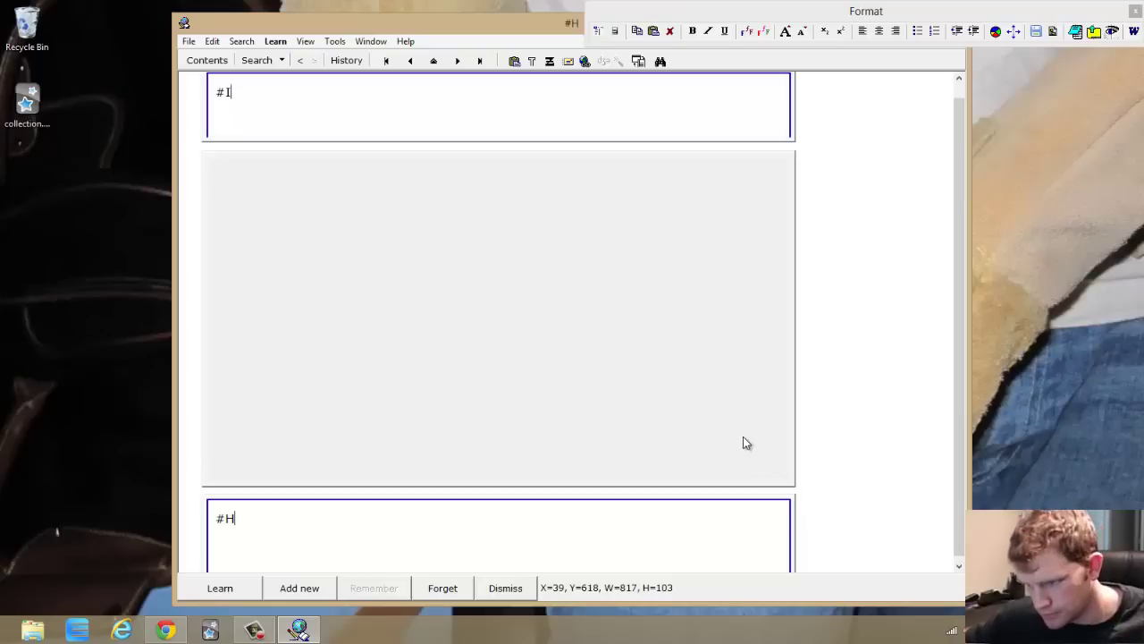
pyautogui.click(191, 61)
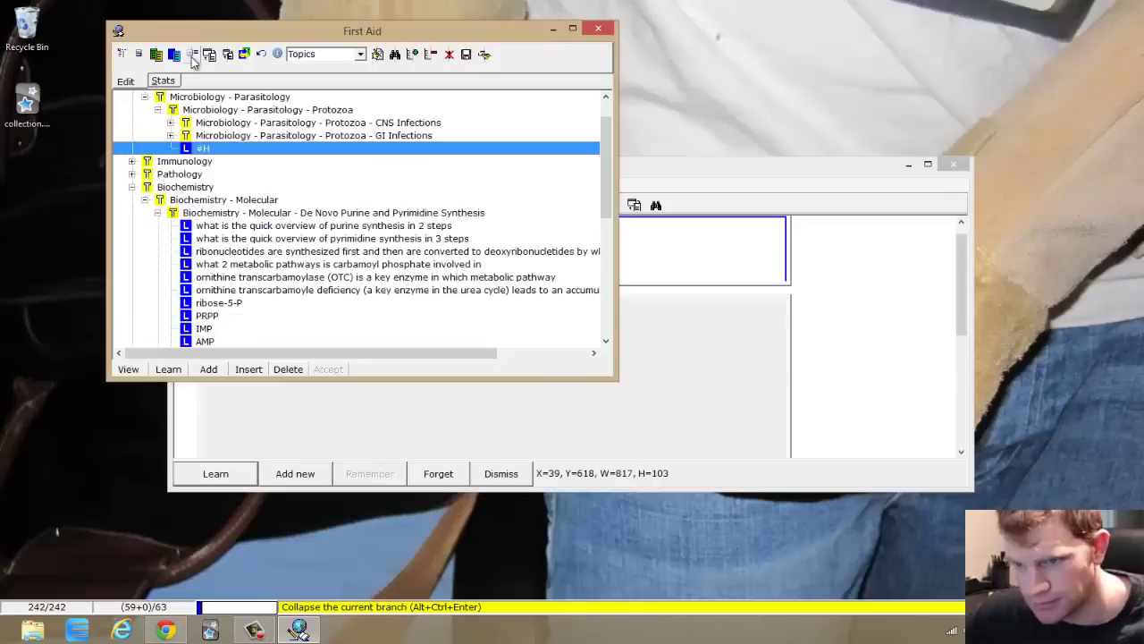
pyautogui.doubleClick(221, 240)
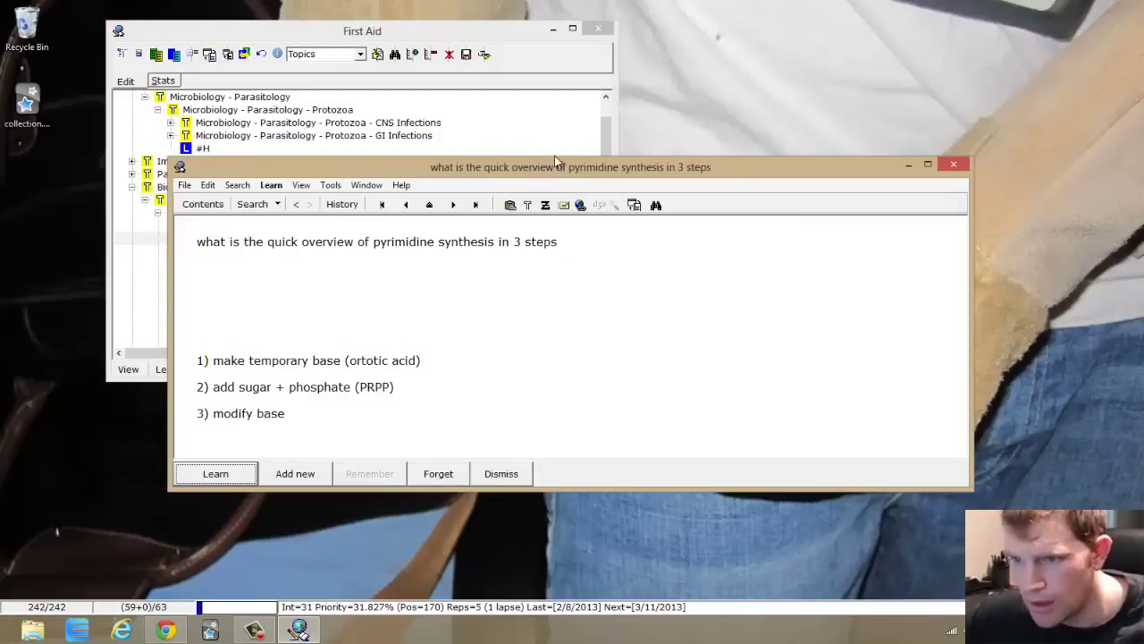
# Expand CNS Infections and open the toxoplasma gondii treatment item
pyautogui.click(416, 40)
pyautogui.moveTo(611, 171); pyautogui.dragTo(611, 136)
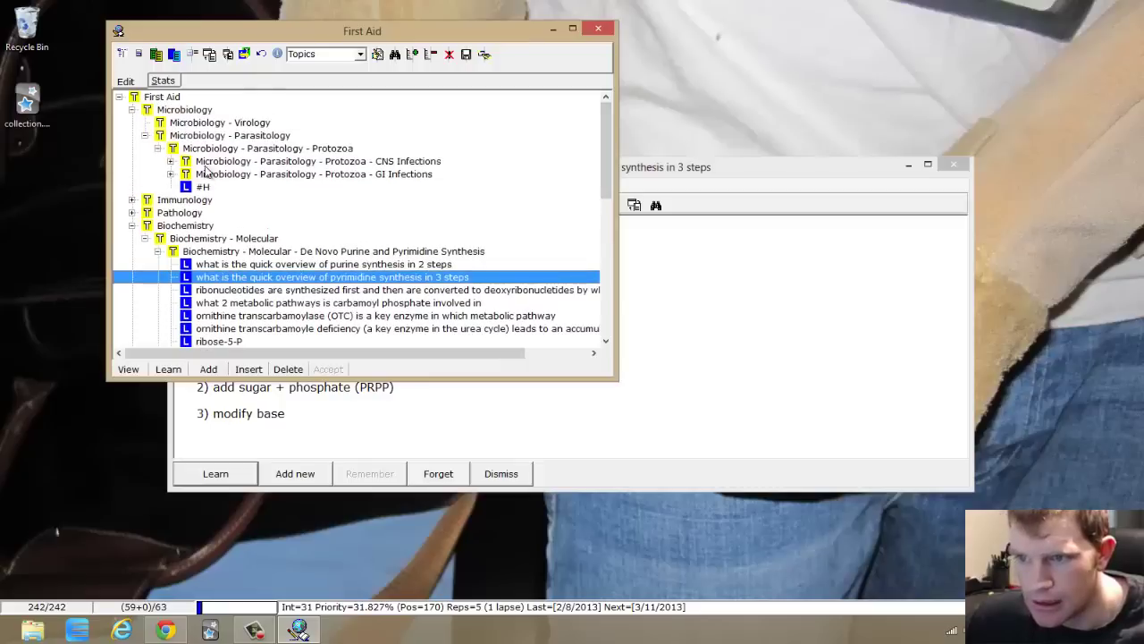
pyautogui.click(170, 161)
pyautogui.click(328, 204)
pyautogui.doubleClick(327, 204)
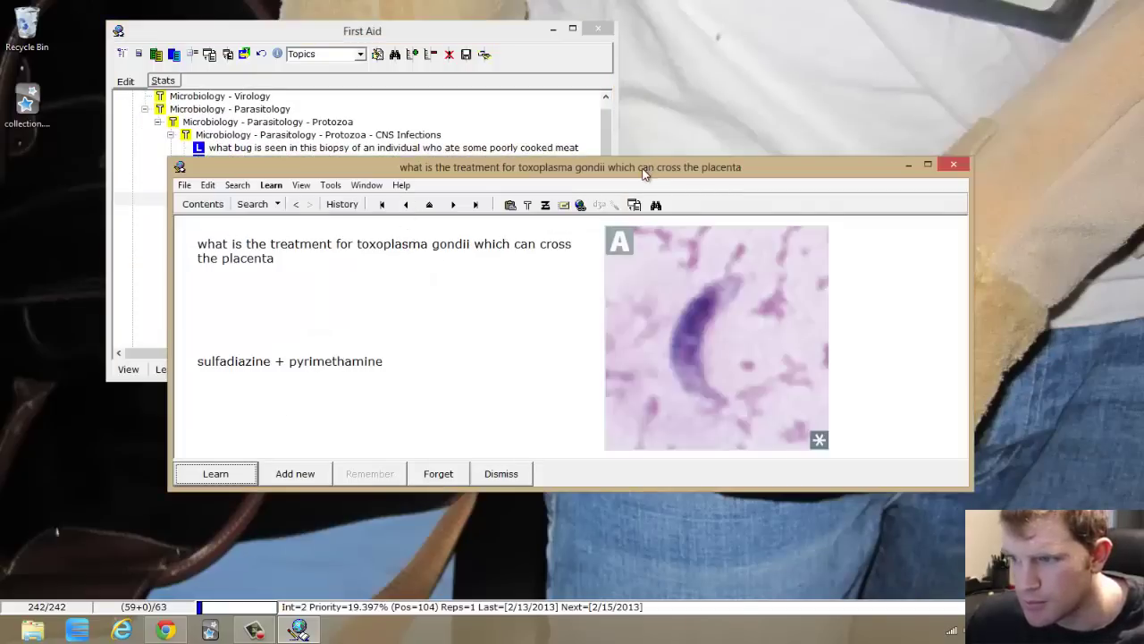
# Maximize the toxoplasma gondii treatment item's window to fill the screen
pyautogui.doubleClick(645, 170)
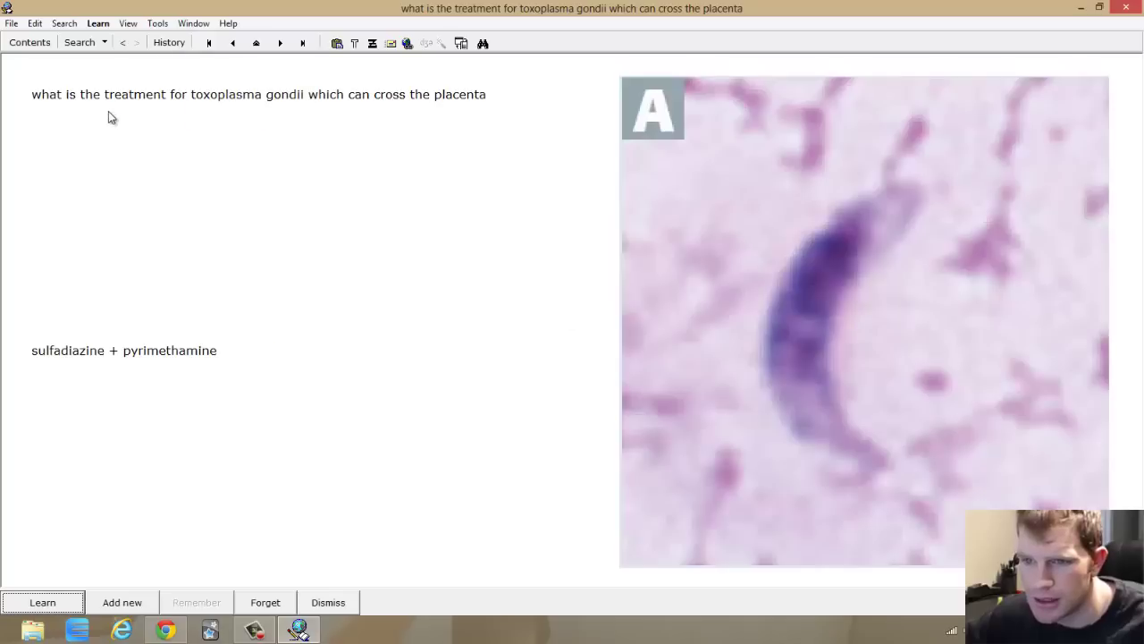
# Check the question text, answer text and parasite image components of the toxoplasma item via their context menus
pyautogui.click(166, 207)
pyautogui.click(316, 386)
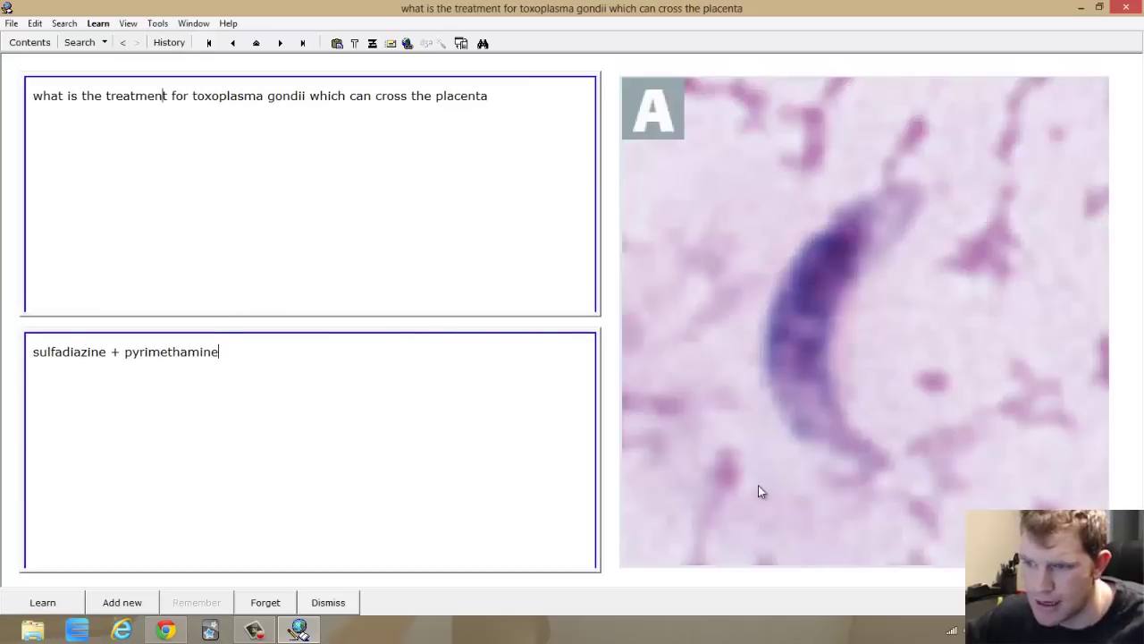
pyautogui.rightClick(739, 390)
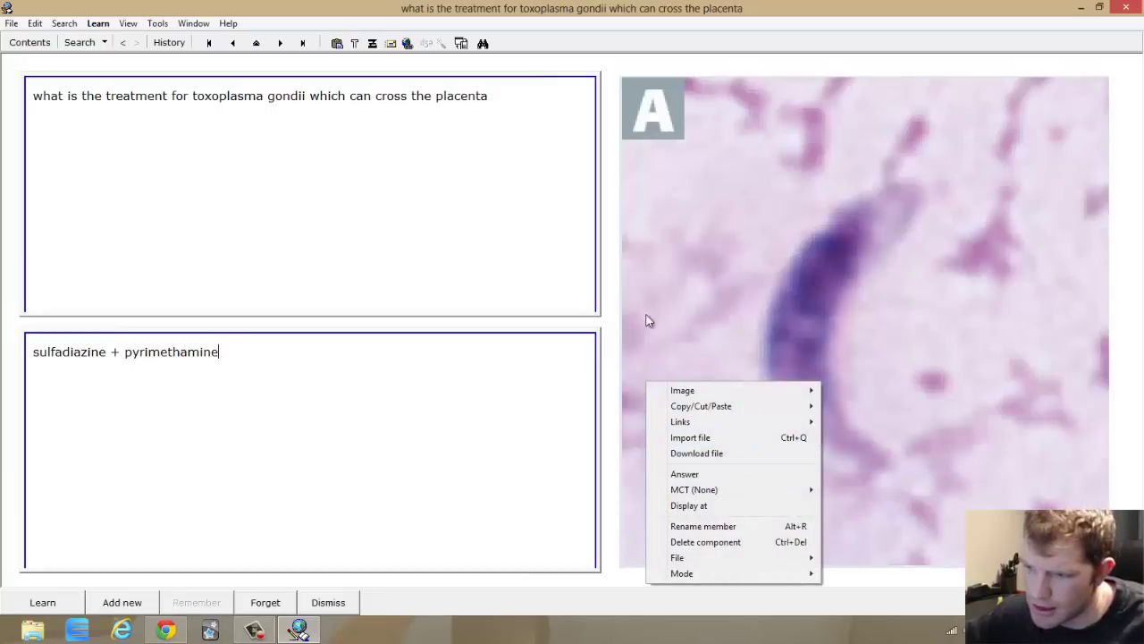
pyautogui.rightClick(440, 174)
pyautogui.click(562, 490)
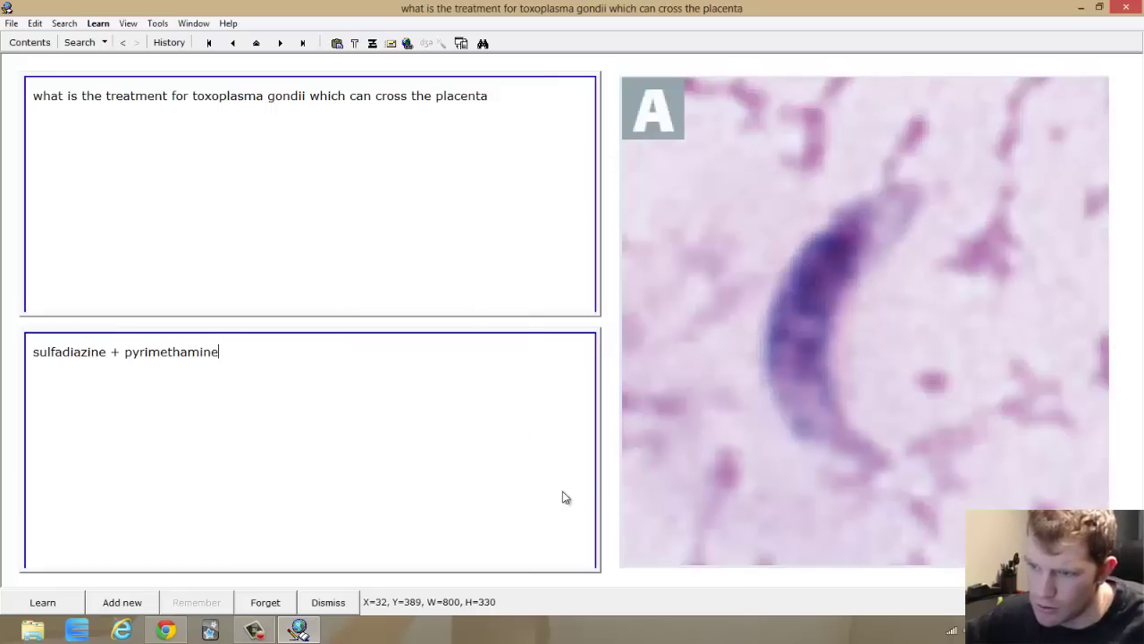
pyautogui.rightClick(562, 491)
pyautogui.rightClick(803, 315)
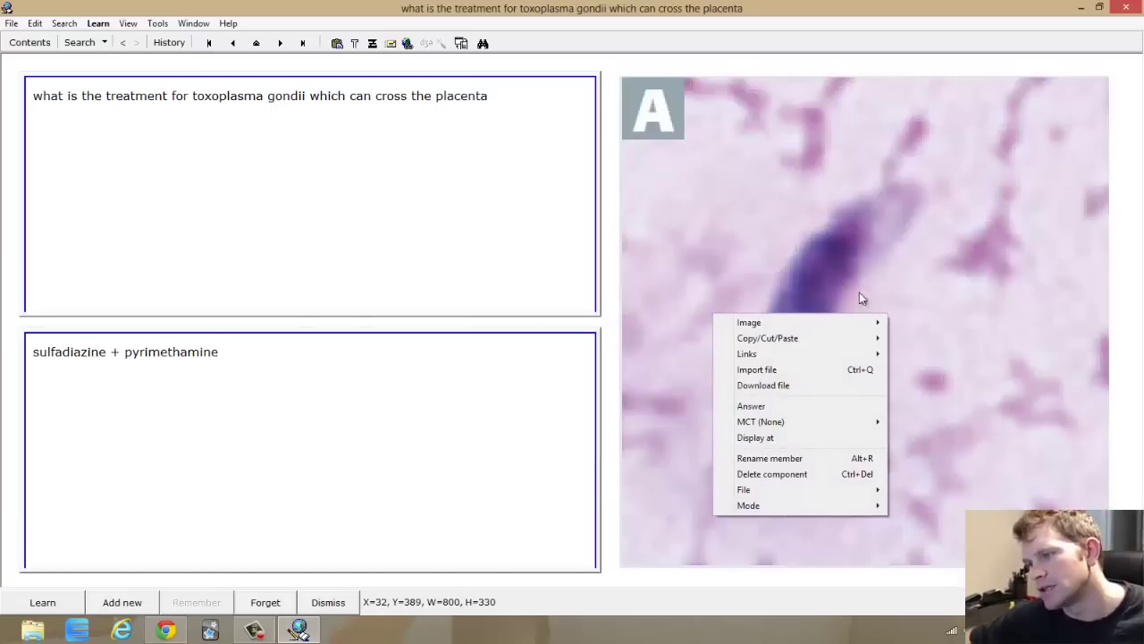
pyautogui.click(883, 13)
# Shrink the item window, bring it back from the knowledge tree, and settle it near the screen top
pyautogui.moveTo(880, 12); pyautogui.dragTo(657, 98)
pyautogui.click(592, 30)
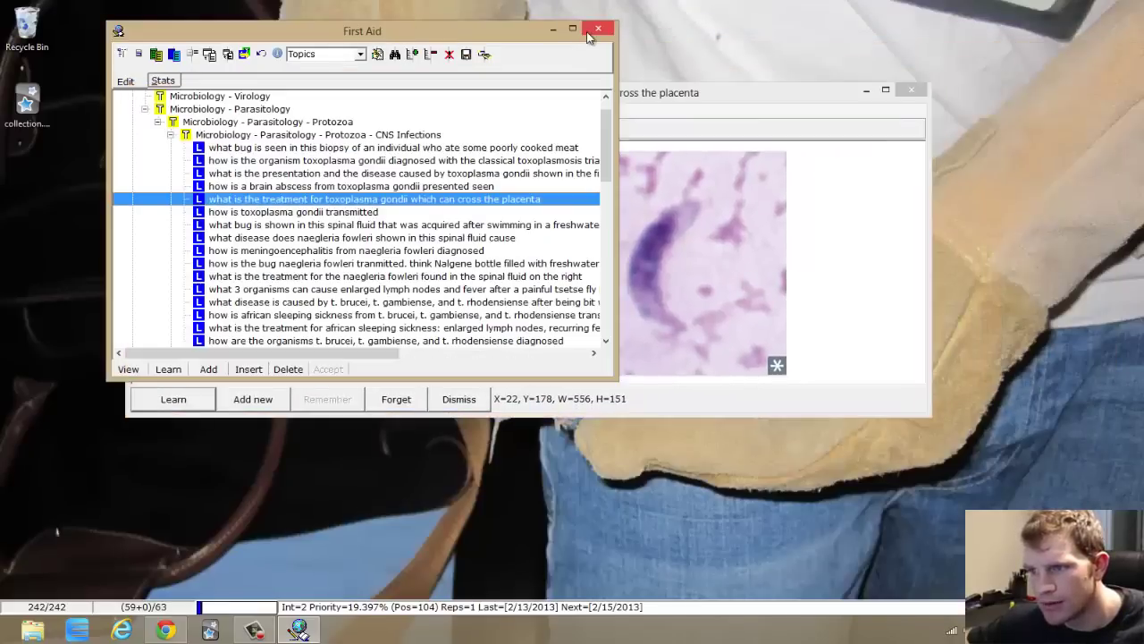
pyautogui.doubleClick(592, 29)
pyautogui.doubleClick(591, 29)
pyautogui.moveTo(568, 16); pyautogui.dragTo(501, 60)
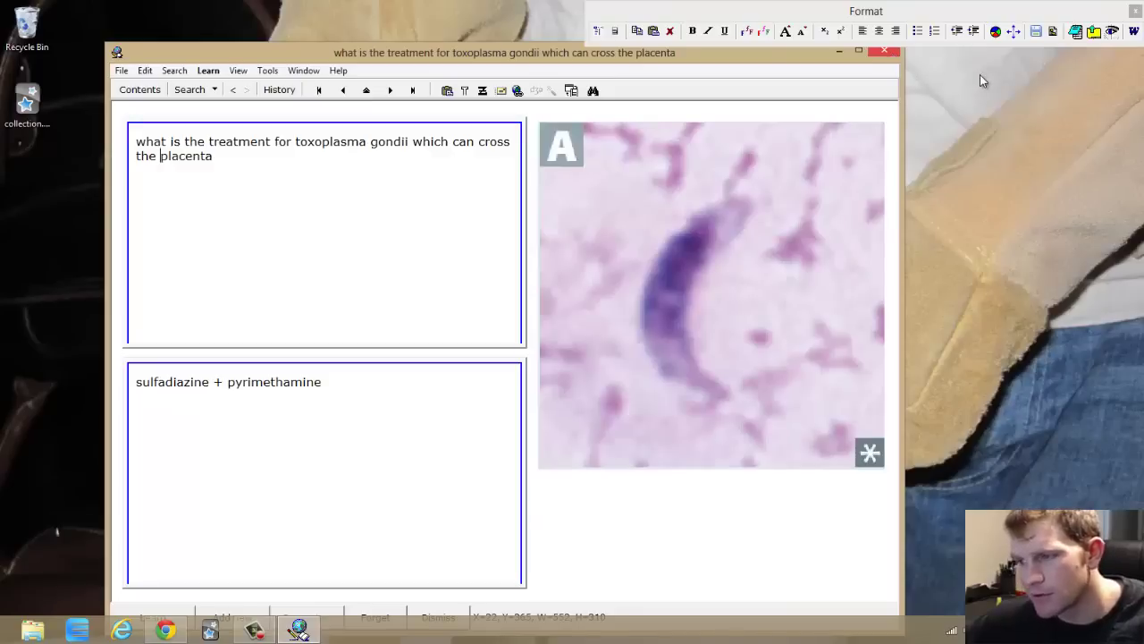
pyautogui.moveTo(485, 55); pyautogui.dragTo(488, 33)
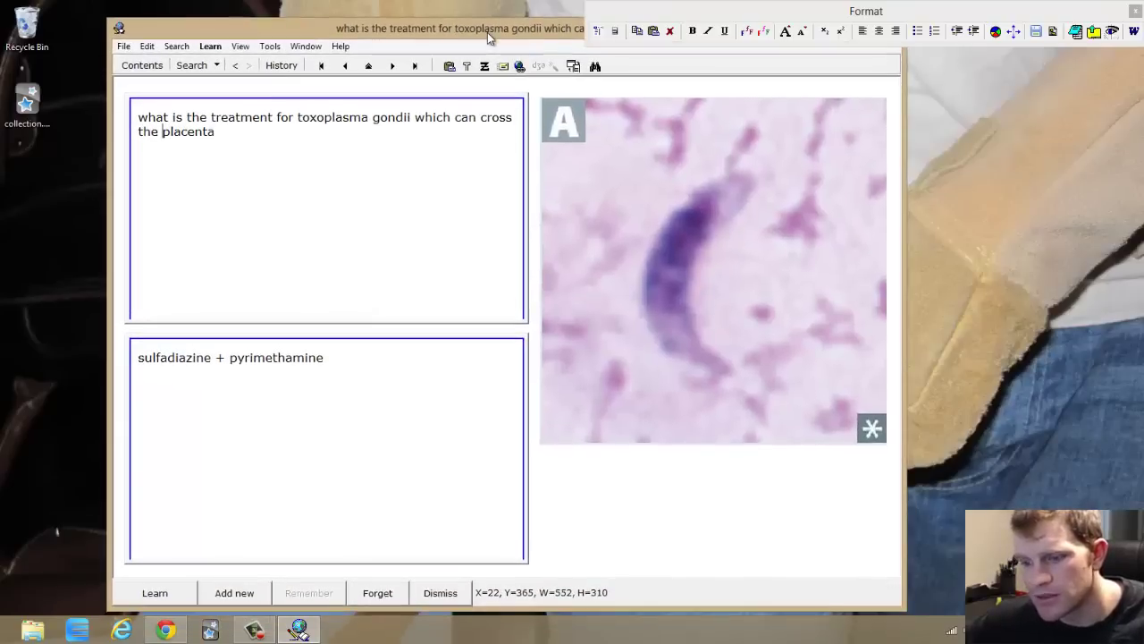